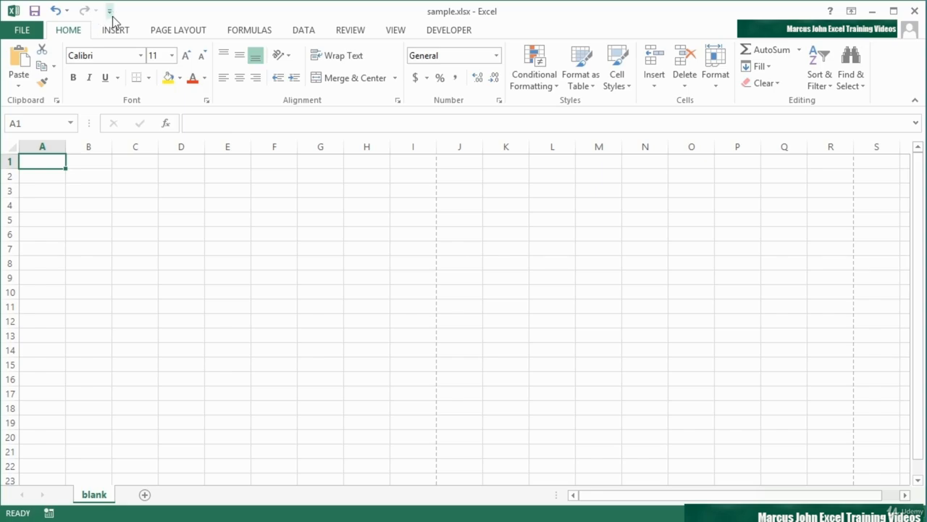
# - Add the Sort Ascending and Sort Descending commands to the Quick Access Toolbar
pyautogui.click(110, 11)
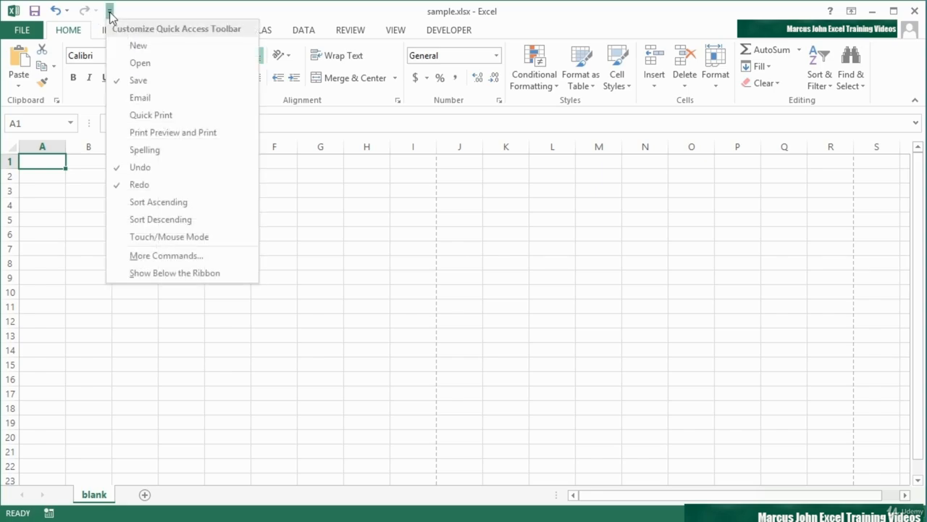
pyautogui.click(166, 201)
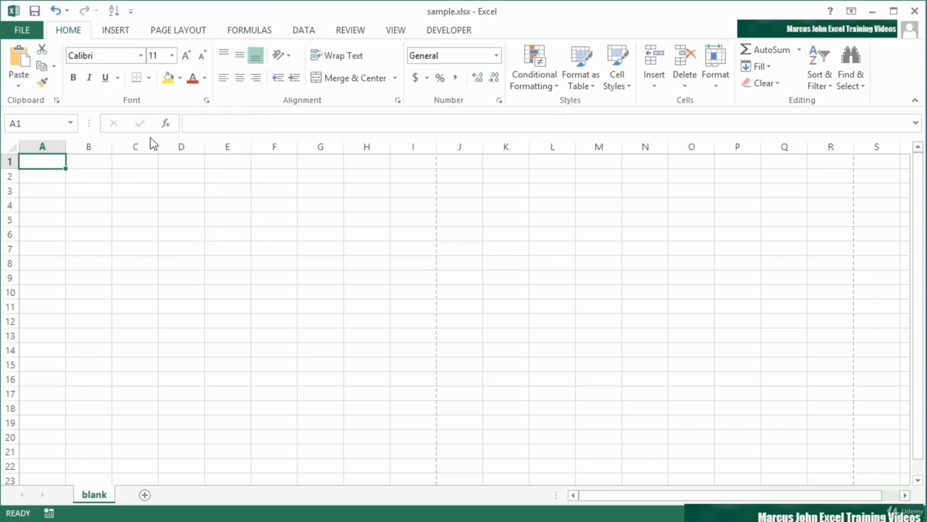
pyautogui.click(131, 12)
pyautogui.click(189, 215)
# - Add the Quick Print command to the Quick Access Toolbar and remove it again
pyautogui.click(152, 11)
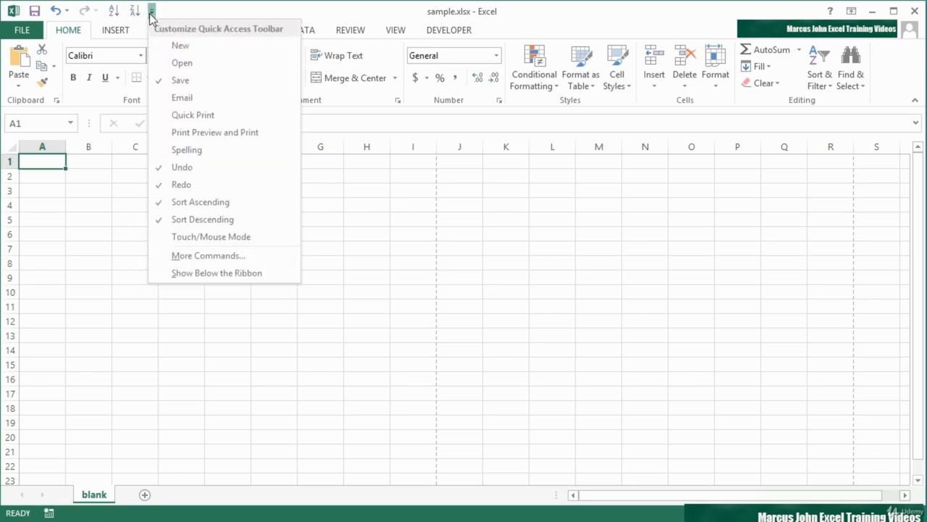
pyautogui.click(209, 116)
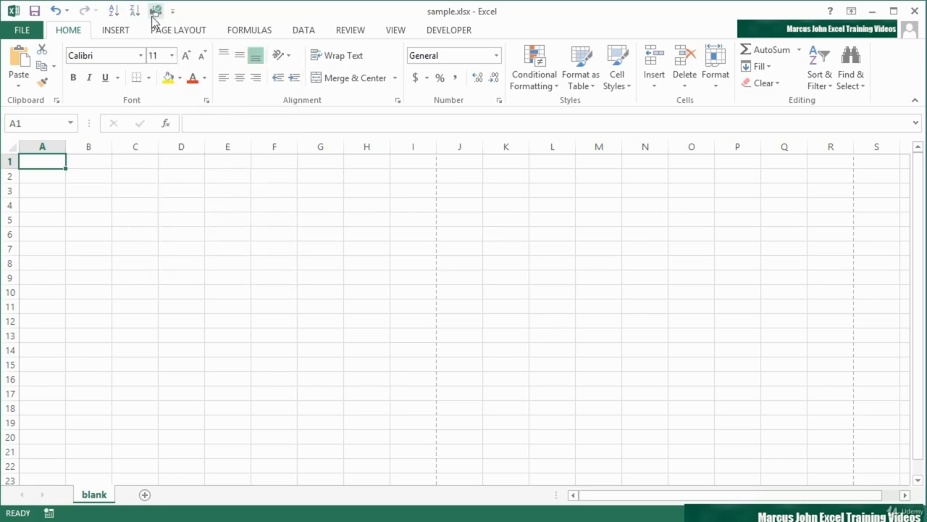
pyautogui.click(173, 12)
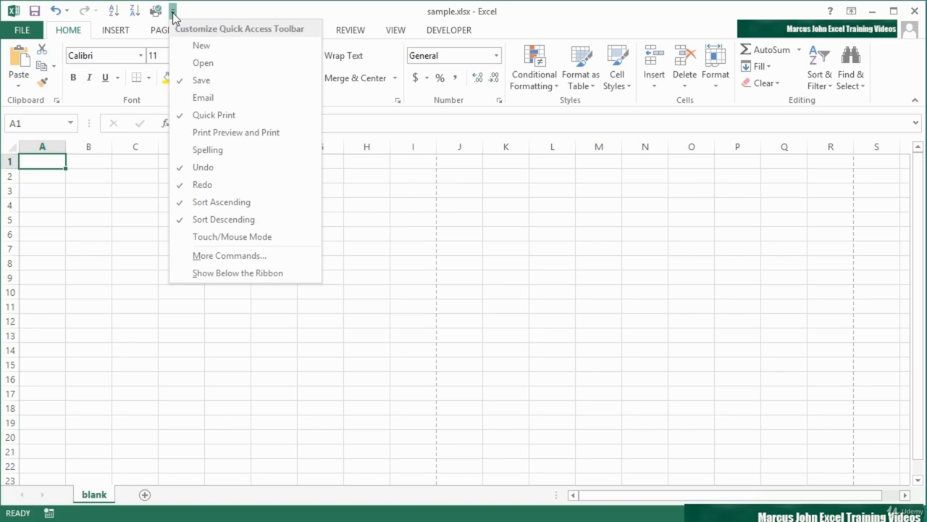
pyautogui.click(210, 115)
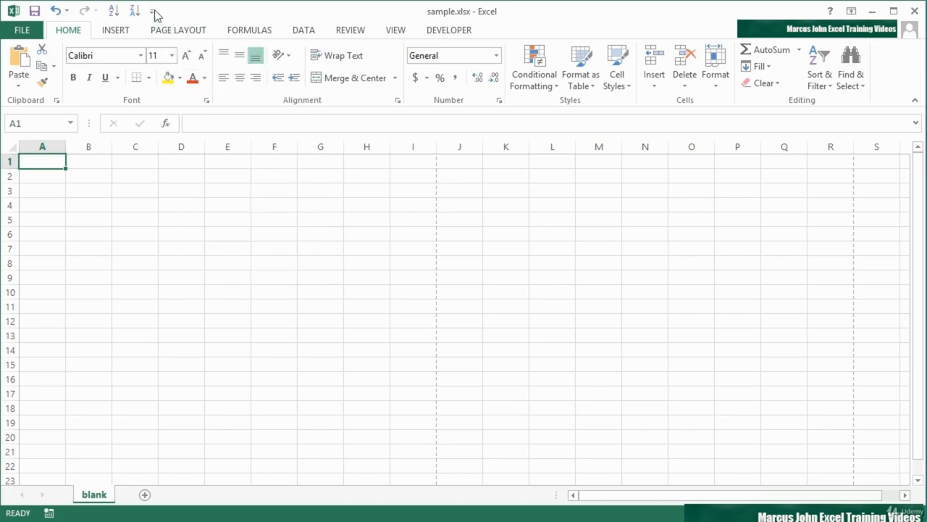
# - Add the Email command to the Quick Access Toolbar
pyautogui.click(151, 12)
pyautogui.click(190, 94)
# - Examine the Quick Access Toolbar and ribbon customization settings, and close the options without saving
pyautogui.click(173, 12)
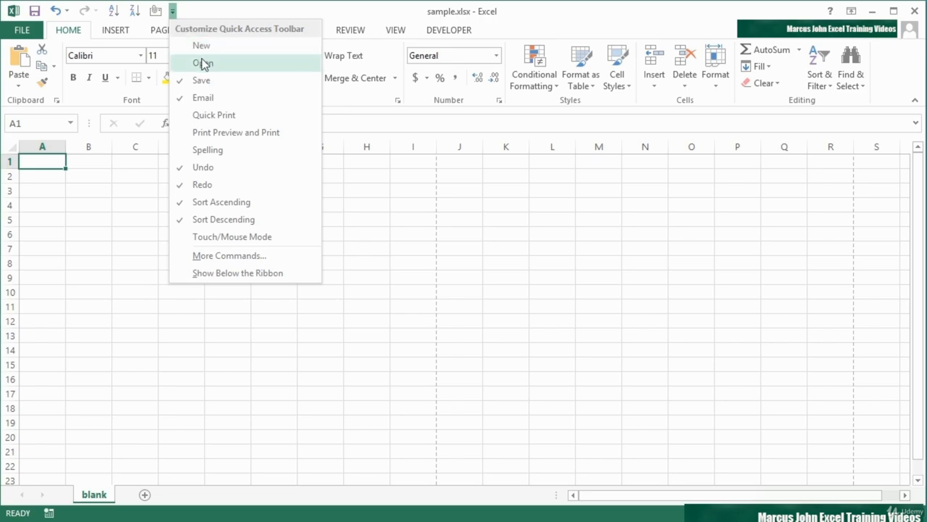
pyautogui.click(226, 255)
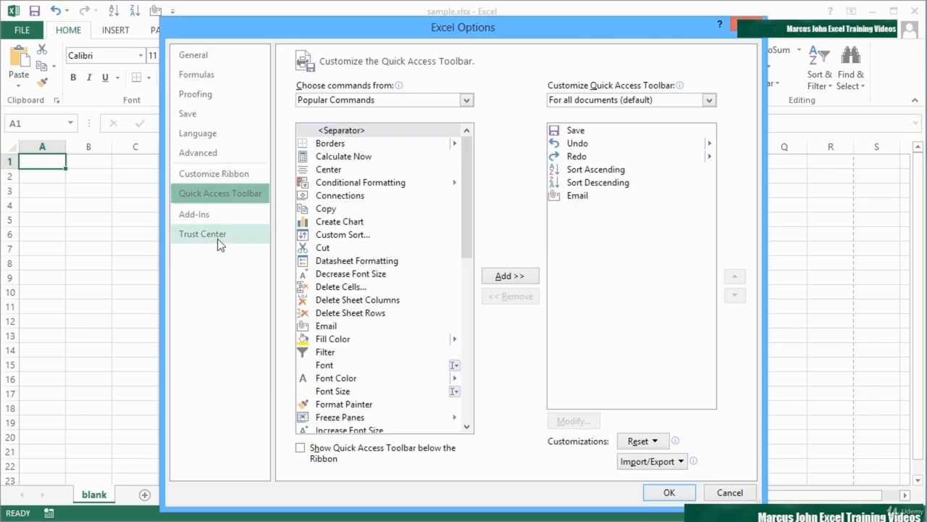
pyautogui.click(222, 173)
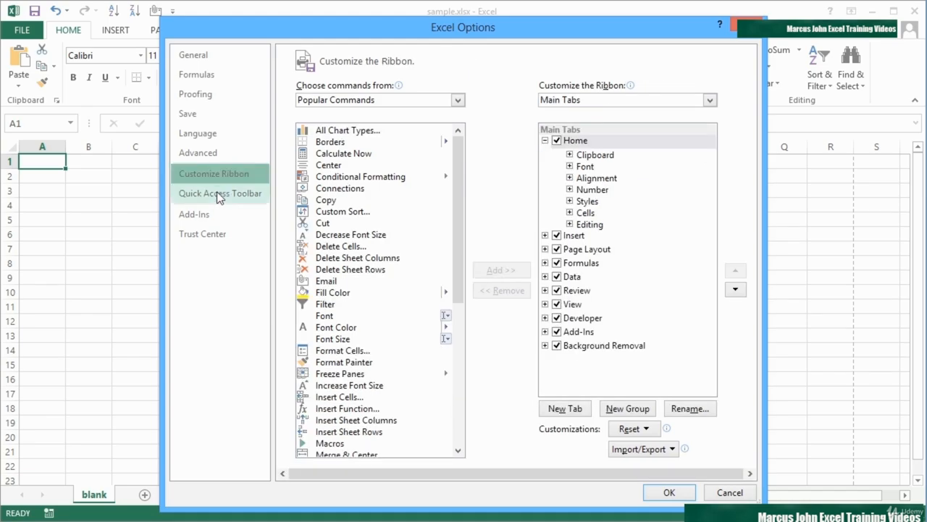
pyautogui.click(218, 193)
pyautogui.click(216, 175)
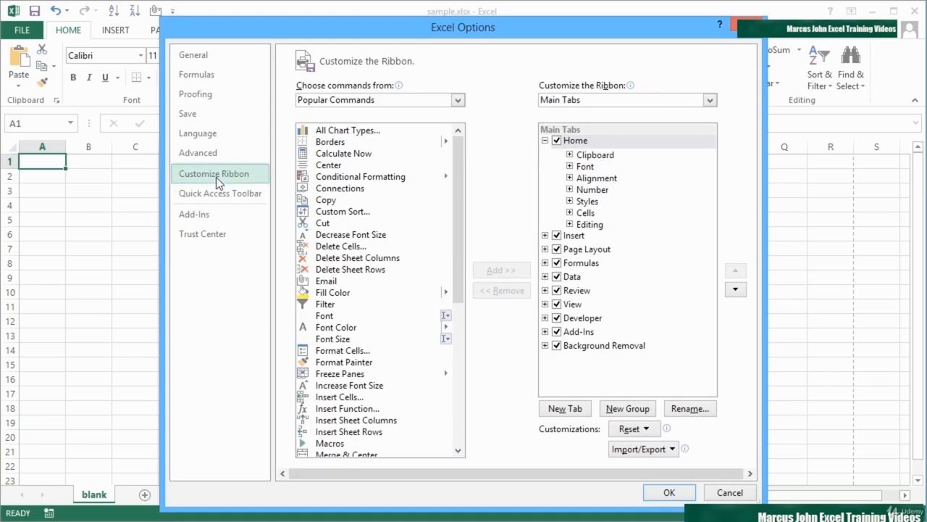
pyautogui.click(729, 492)
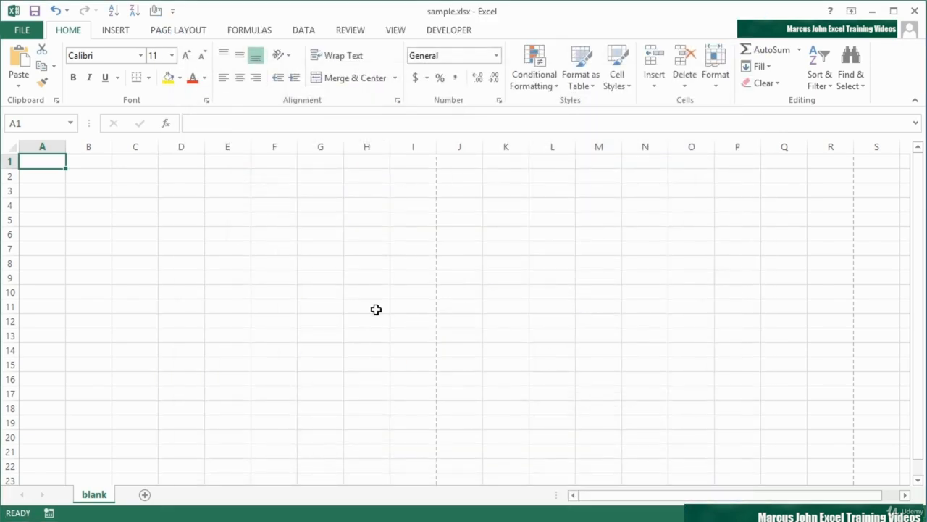
# - Open the Quick Access Toolbar customization page of Excel Options from the File view
pyautogui.click(23, 31)
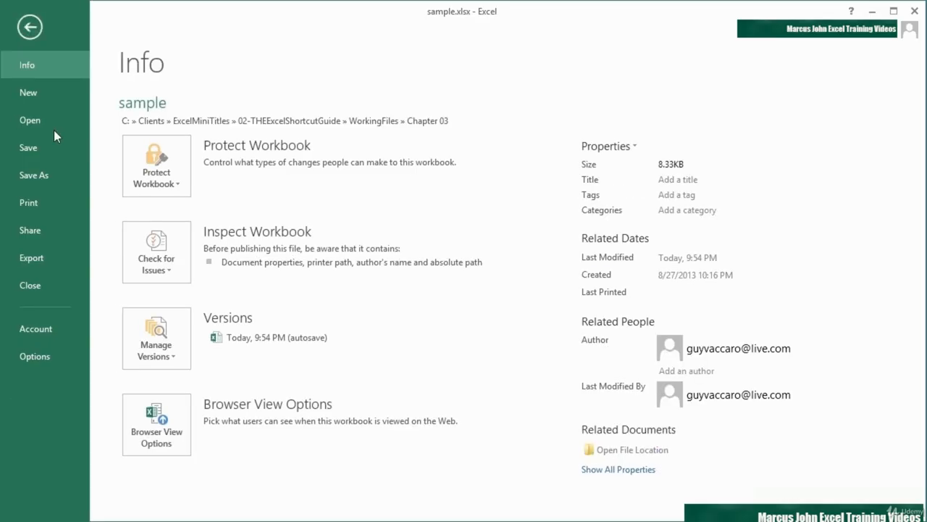
pyautogui.click(54, 354)
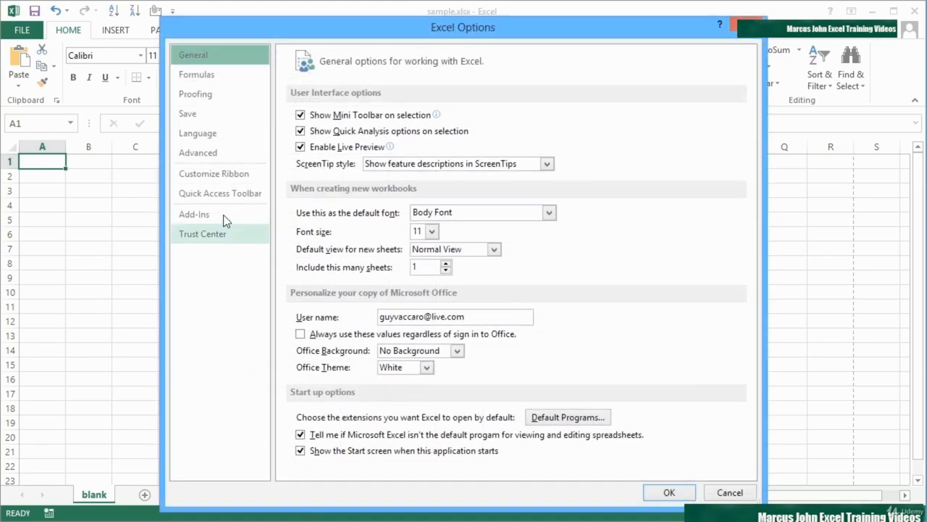
pyautogui.click(221, 179)
pyautogui.click(206, 194)
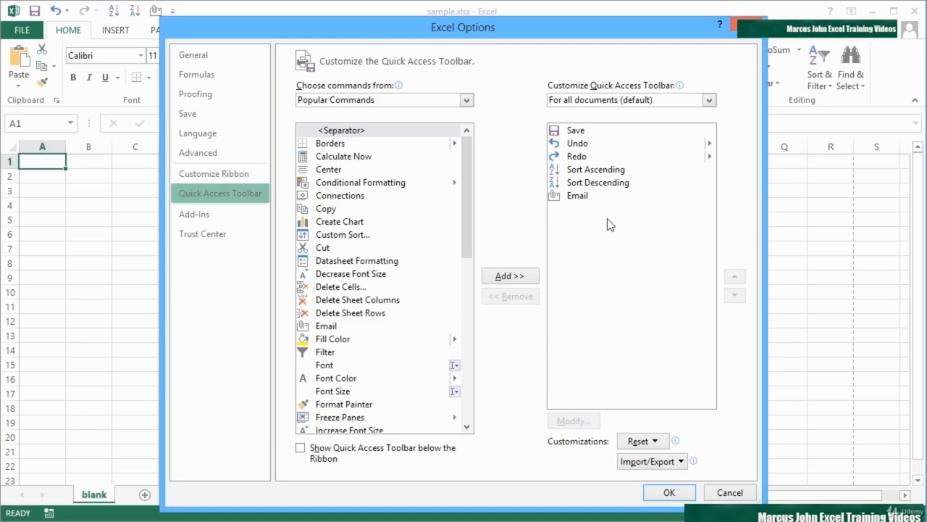
# - Compare the toolbar command lists for sample.xlsx and for all documents, ending on For all documents (default)
pyautogui.click(634, 99)
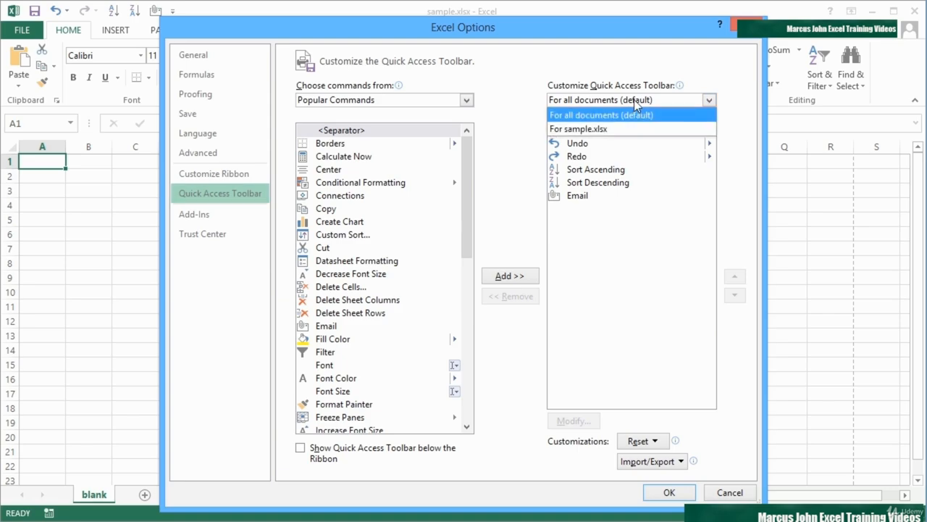
pyautogui.click(617, 129)
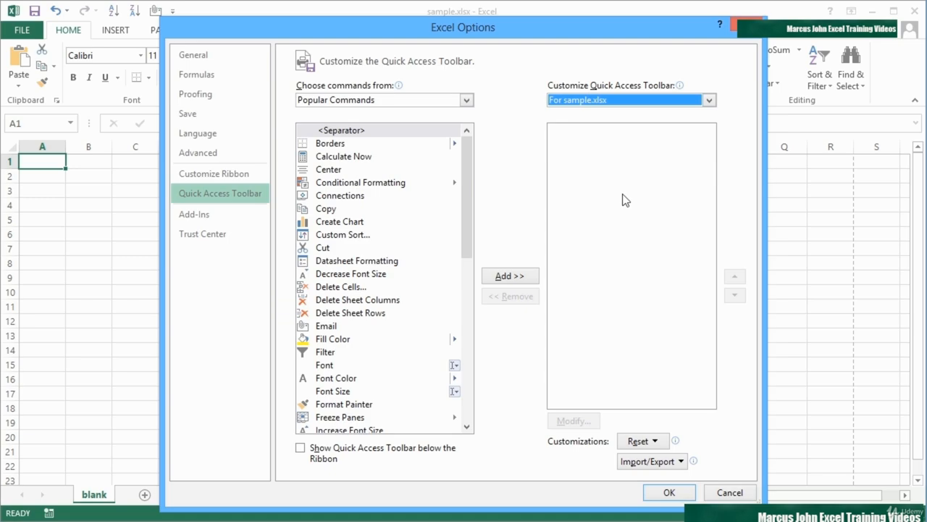
pyautogui.click(623, 100)
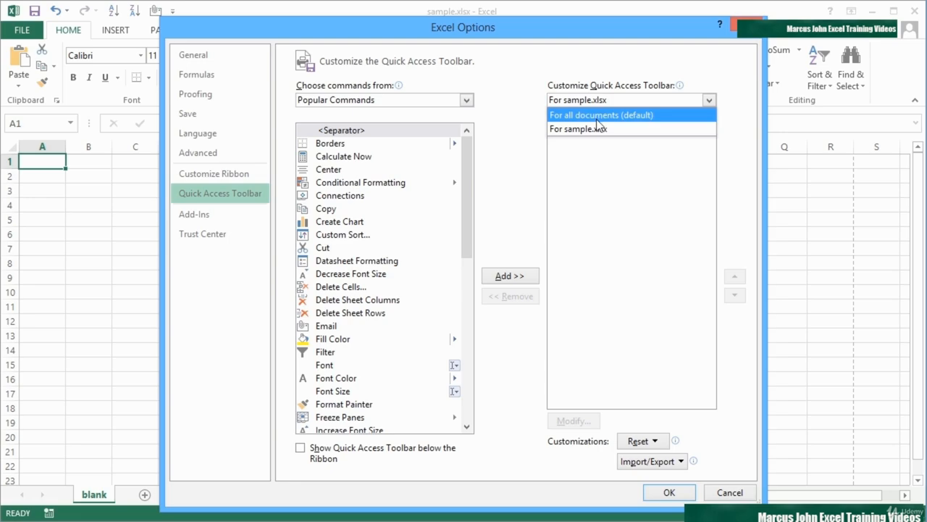
pyautogui.click(596, 116)
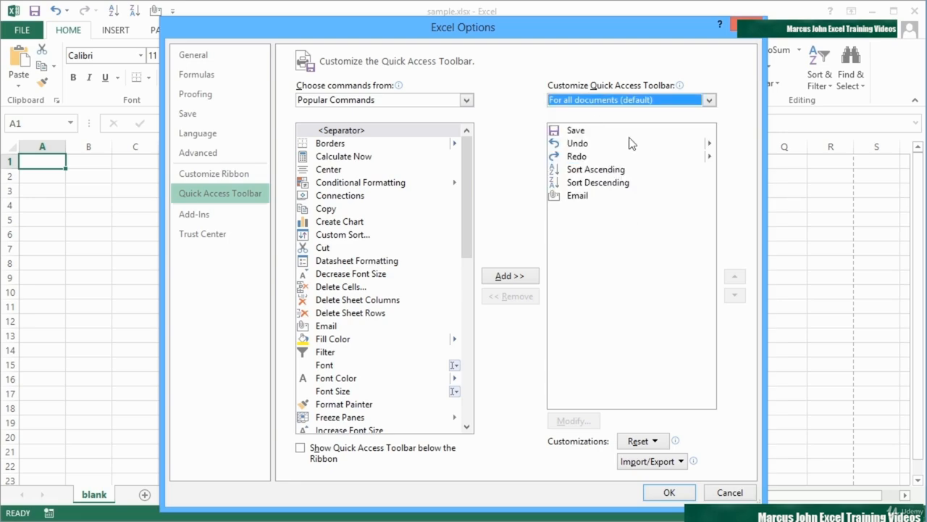
pyautogui.click(603, 99)
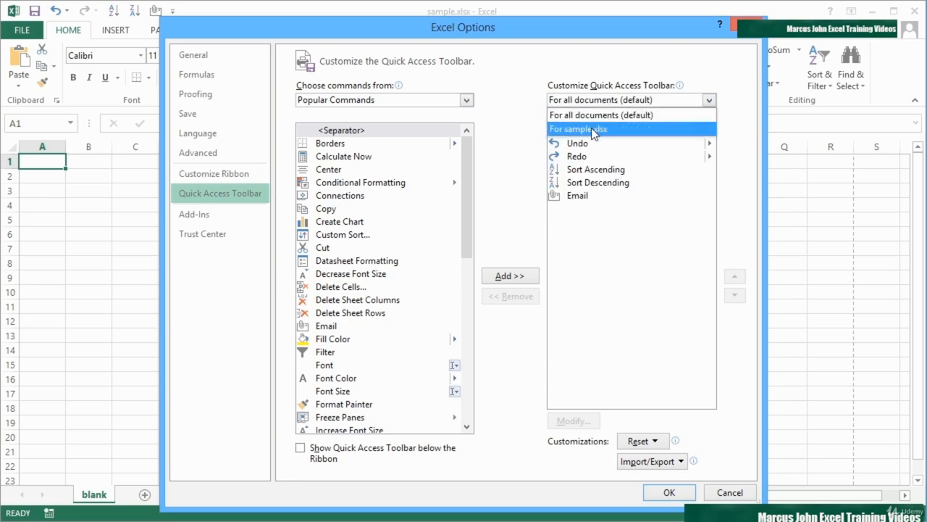
pyautogui.click(591, 128)
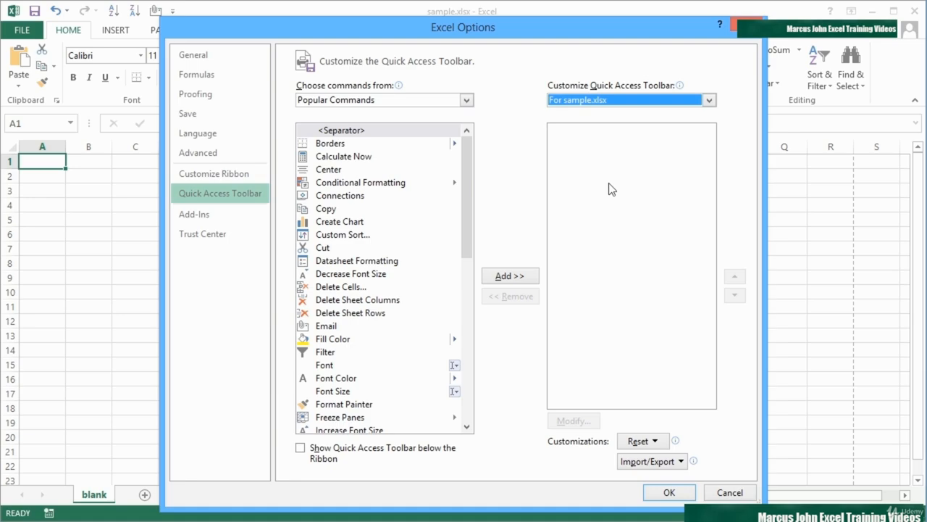
pyautogui.click(594, 102)
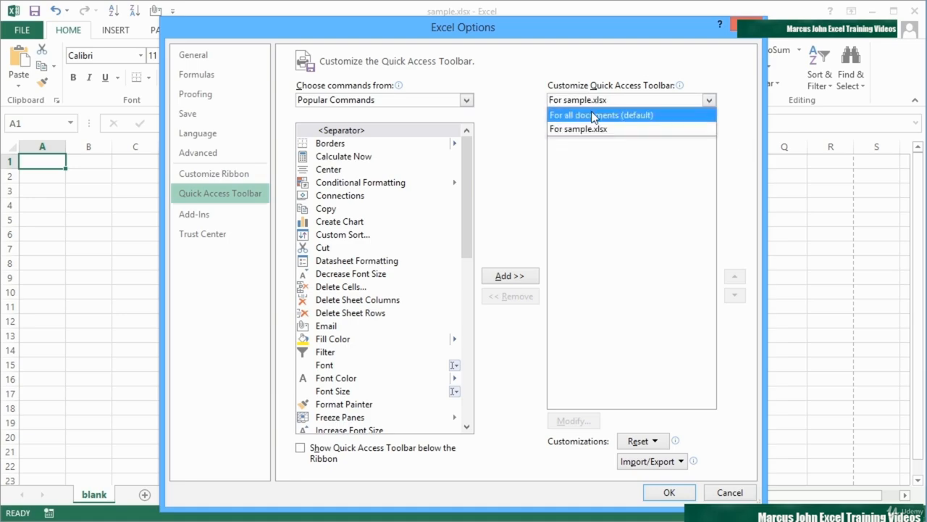
pyautogui.click(594, 118)
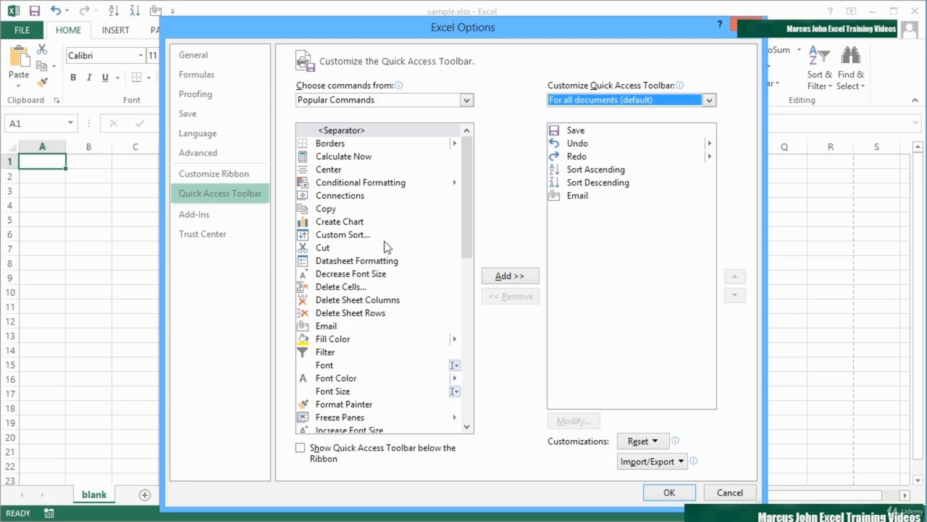
# - Browse the available command sources and list the Home Tab commands for adding to the toolbar
pyautogui.moveTo(467, 190)
pyautogui.mouseDown()
pyautogui.moveTo(469, 380)
pyautogui.moveTo(462, 178)
pyautogui.mouseUp()
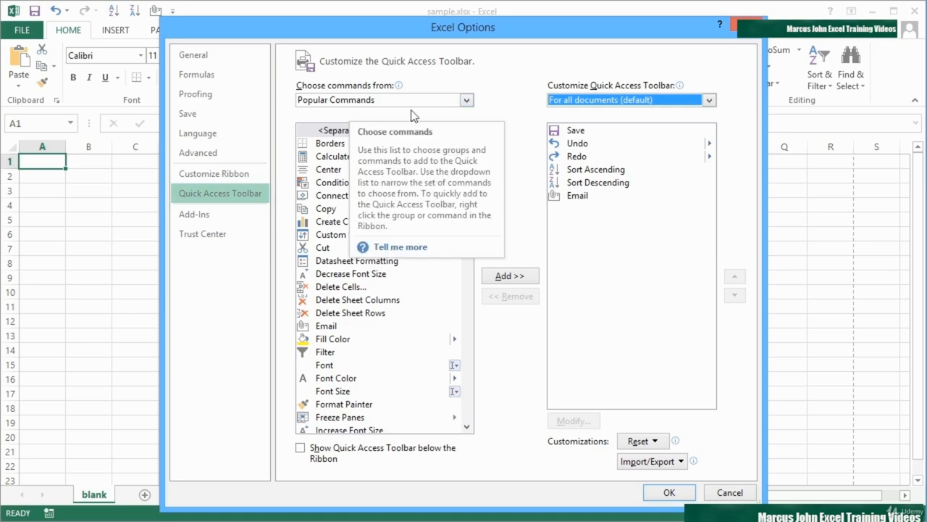
pyautogui.click(467, 100)
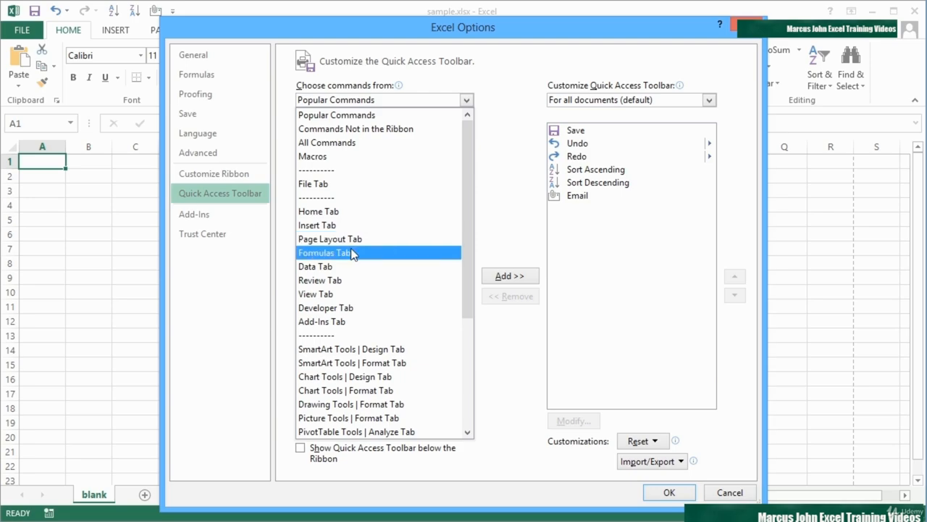
pyautogui.moveTo(463, 295); pyautogui.dragTo(464, 425)
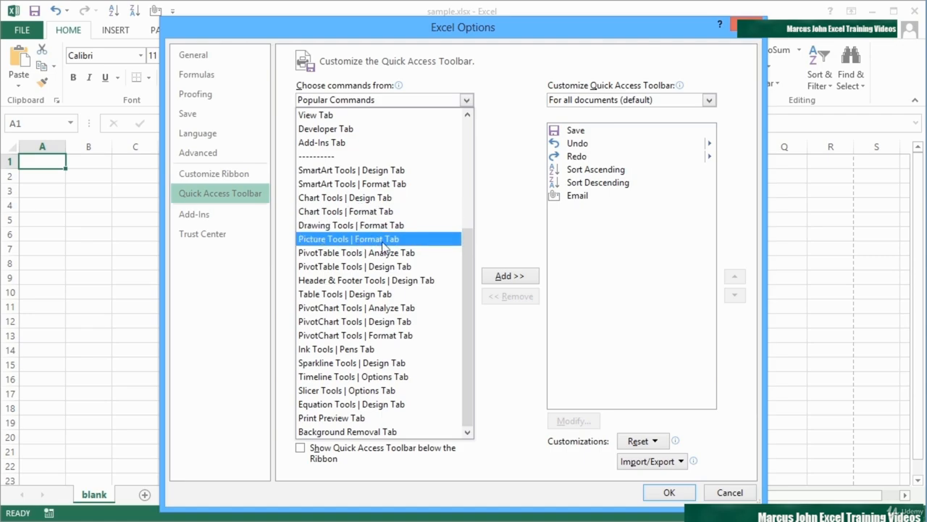
pyautogui.moveTo(462, 247); pyautogui.dragTo(476, 120)
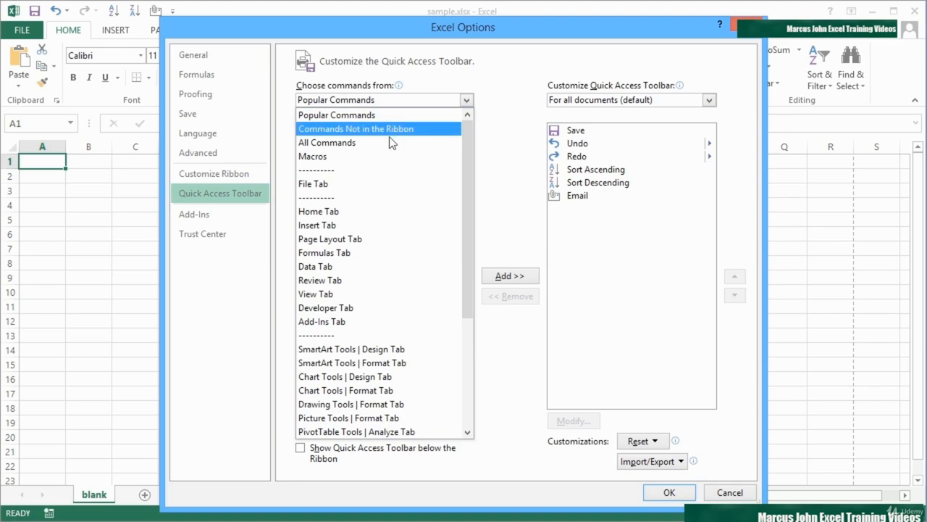
pyautogui.click(342, 211)
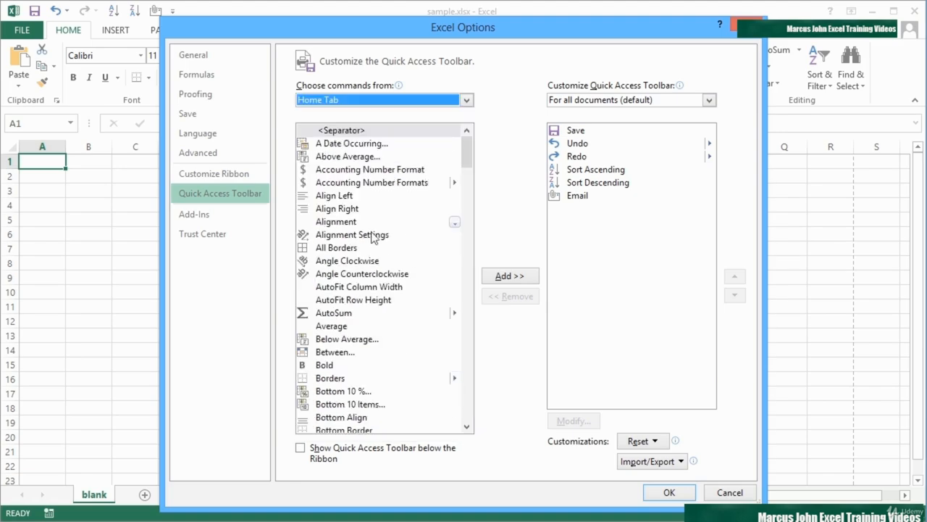
# - Add the Home Tab's Copy command to the toolbar list and remove it again
pyautogui.moveTo(468, 152); pyautogui.dragTo(466, 201)
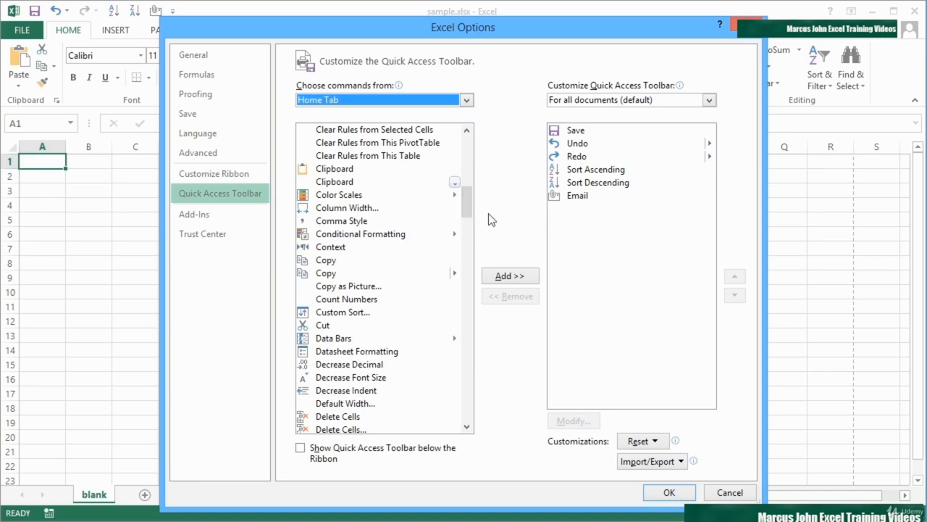
pyautogui.click(330, 261)
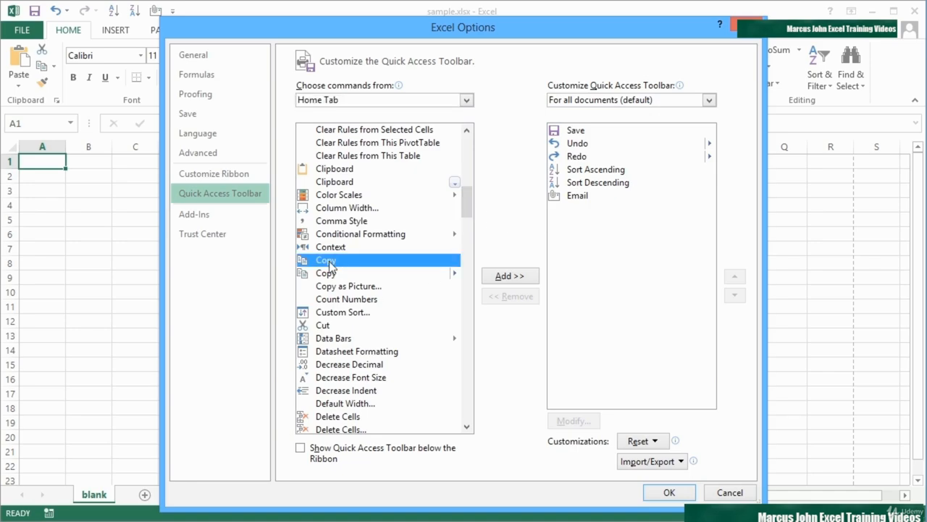
pyautogui.click(522, 278)
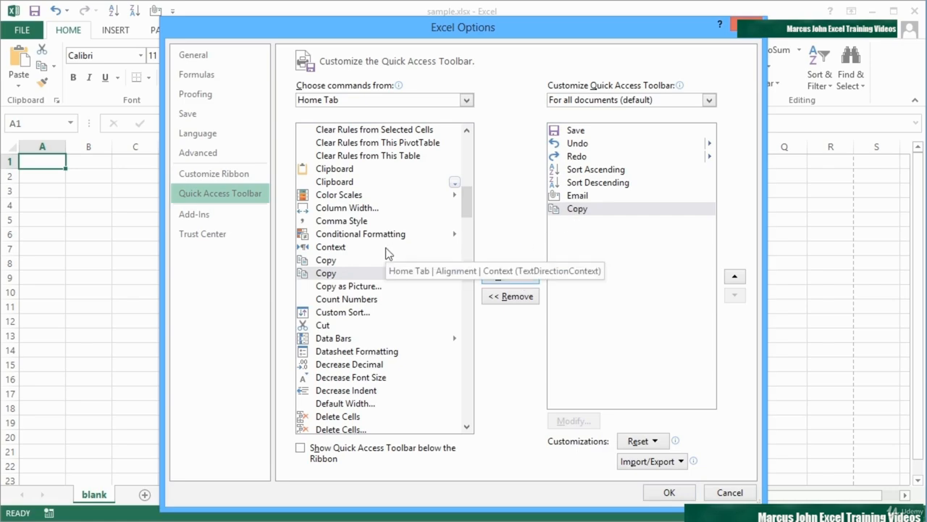
pyautogui.click(584, 210)
pyautogui.click(516, 299)
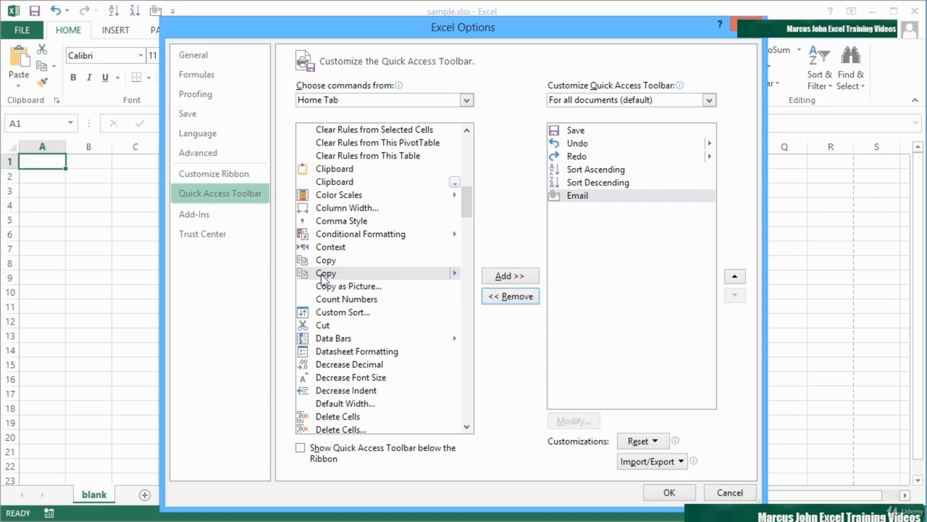
# - Add the plain Copy command and the Cut command to the Quick Access Toolbar list
pyautogui.click(320, 274)
pyautogui.click(502, 276)
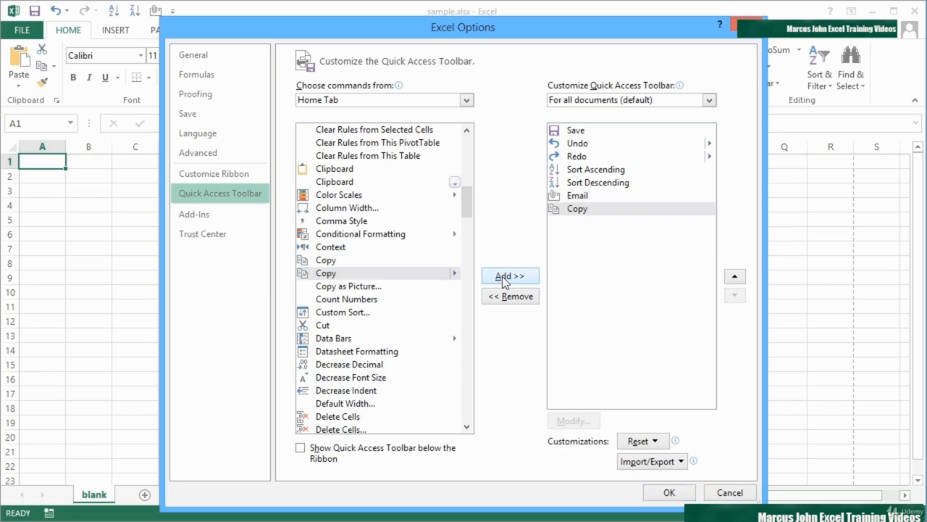
pyautogui.click(507, 275)
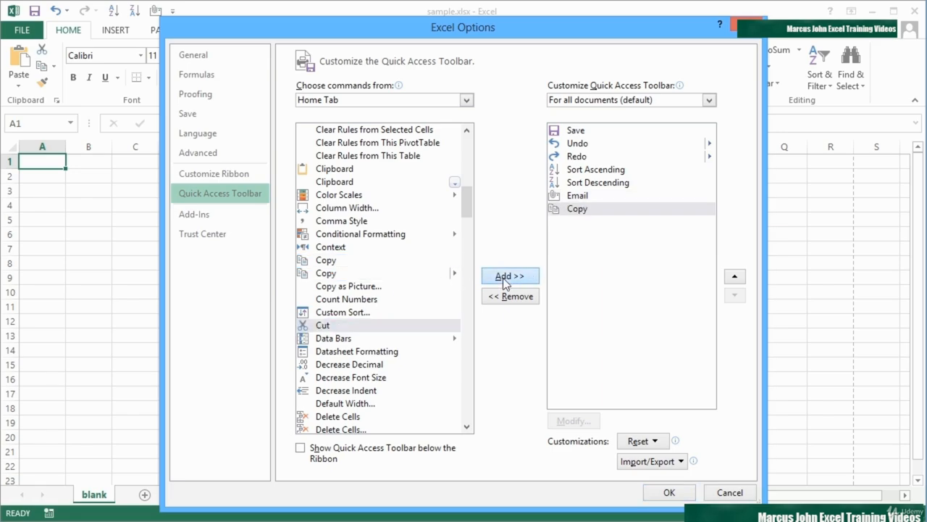
# - Add the plain Paste command from the Home Tab commands to the Quick Access Toolbar list
pyautogui.moveTo(470, 216); pyautogui.dragTo(470, 365)
pyautogui.click(337, 329)
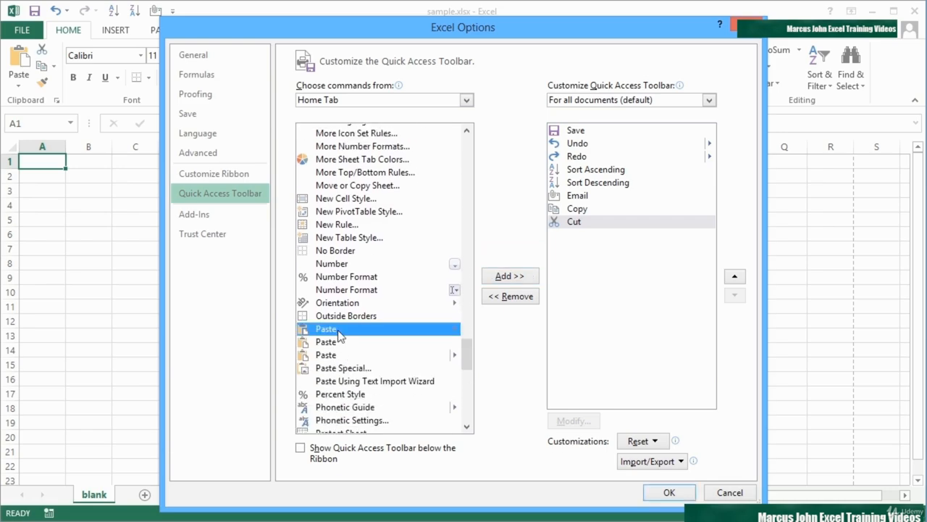
pyautogui.click(338, 342)
pyautogui.click(512, 282)
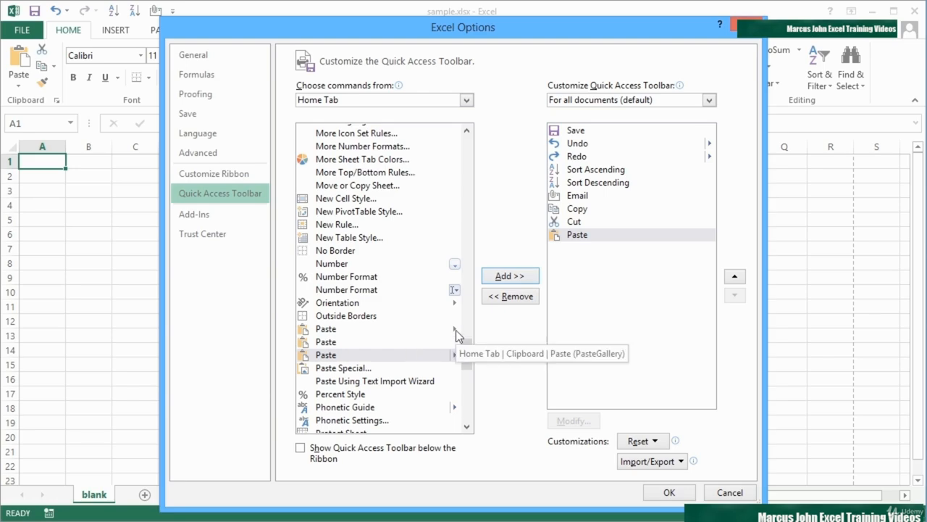
# - Apply the Quick Access Toolbar customization with the added Copy, Cut and Paste commands
pyautogui.click(353, 345)
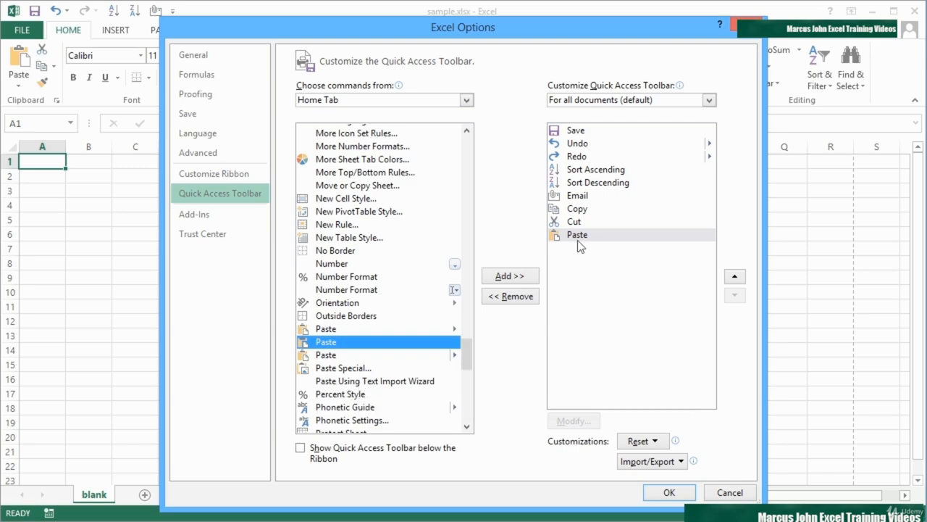
pyautogui.click(668, 493)
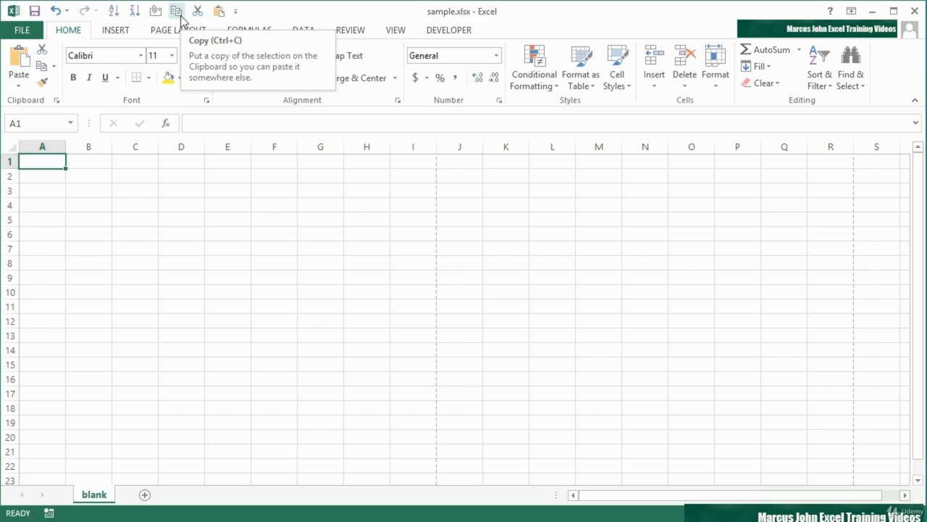
# - Open the ribbon customization settings in Excel Options
pyautogui.click(17, 30)
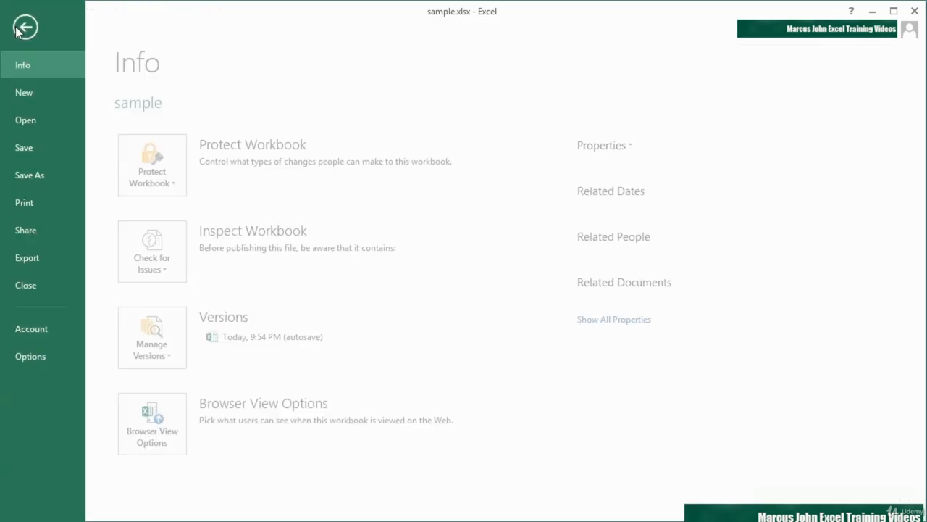
pyautogui.press('Escape')
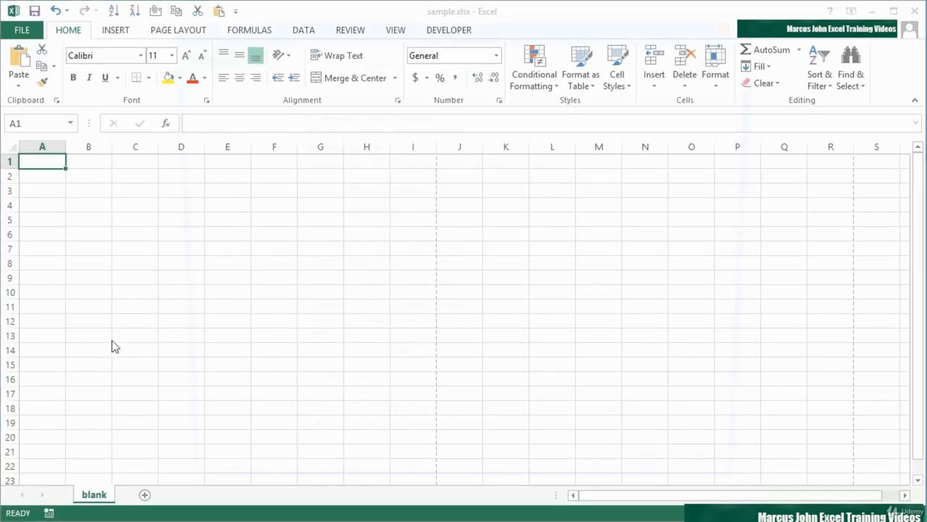
pyautogui.click(219, 178)
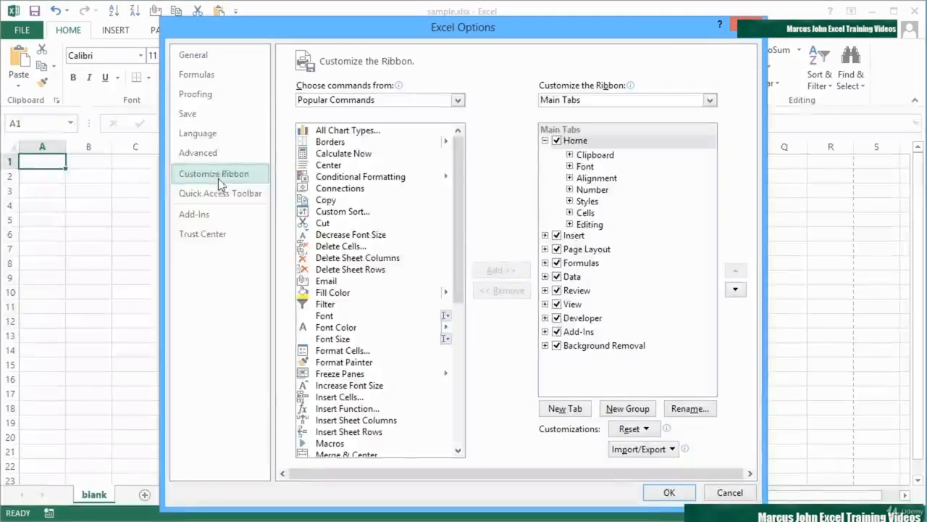
# - Collapse the Home tab's groups in the Main Tabs list, and turn the Developer tab off and on again
pyautogui.click(545, 141)
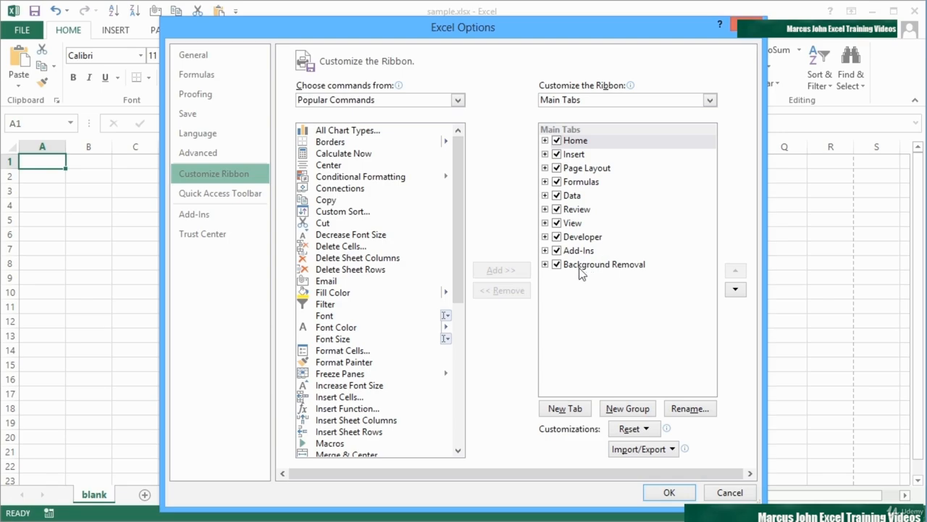
pyautogui.click(557, 238)
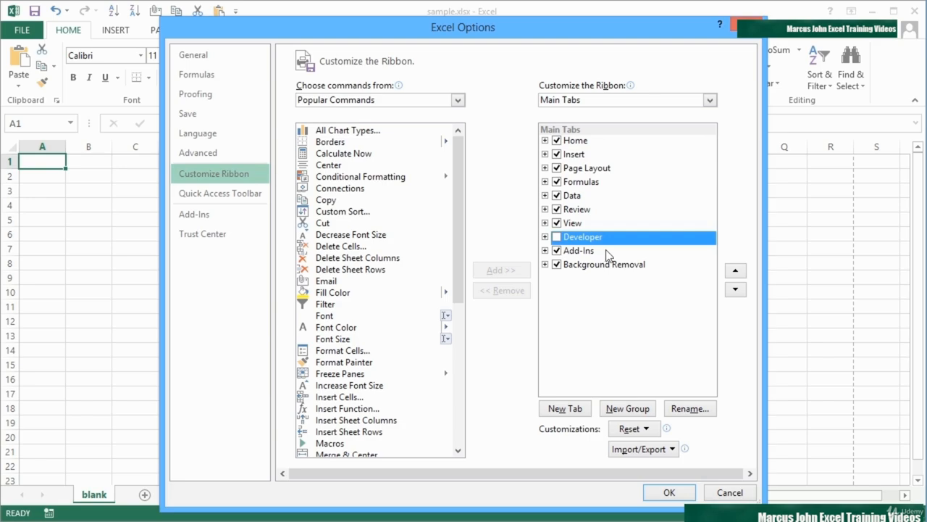
pyautogui.click(558, 240)
# - Examine the Home tab's groups in the Main Tabs list, including the commands inside Alignment and Font
pyautogui.click(545, 141)
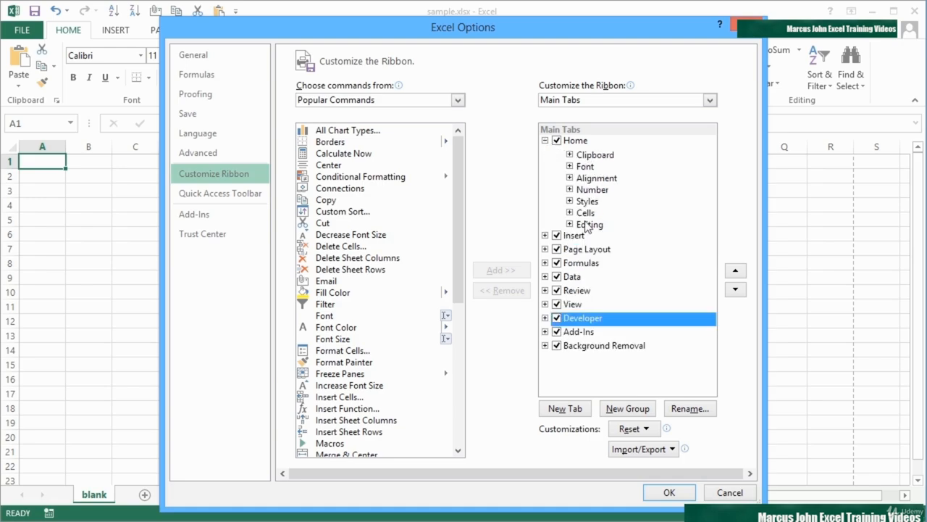
pyautogui.click(570, 179)
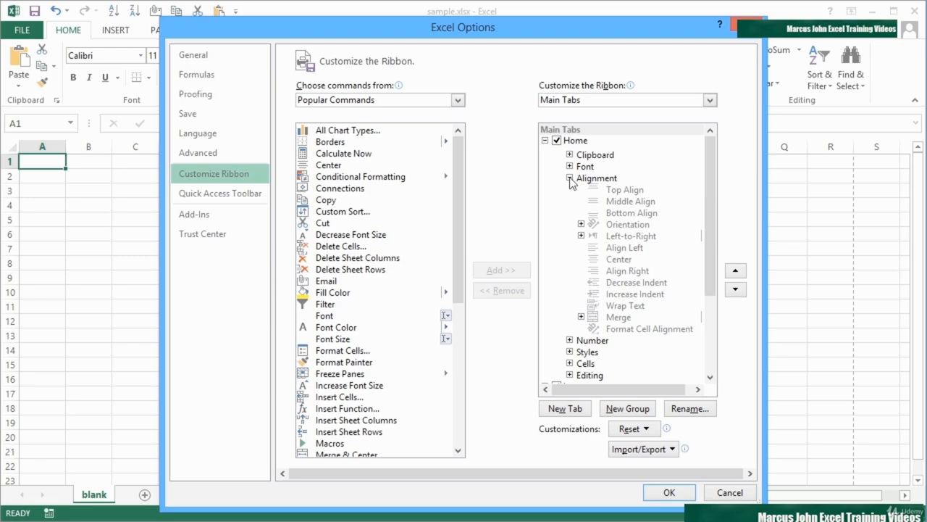
pyautogui.click(636, 247)
pyautogui.click(633, 260)
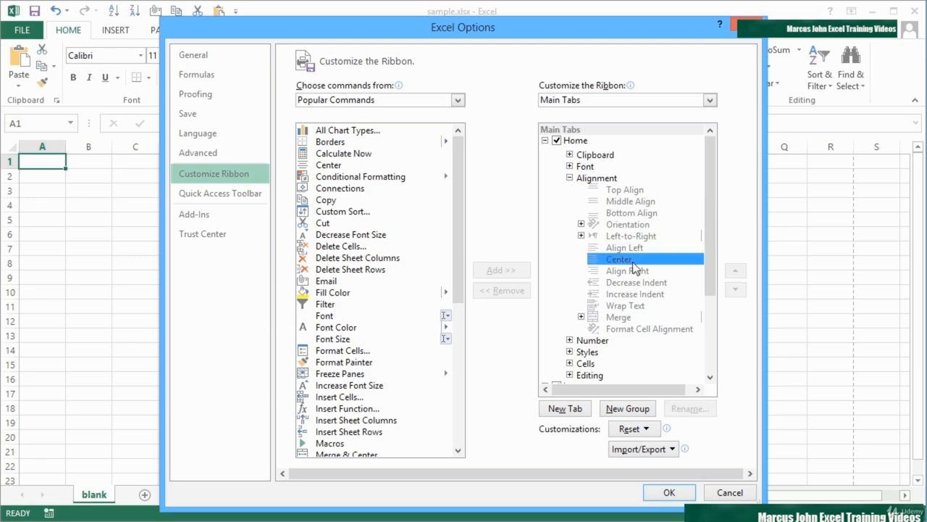
pyautogui.click(635, 283)
pyautogui.click(629, 305)
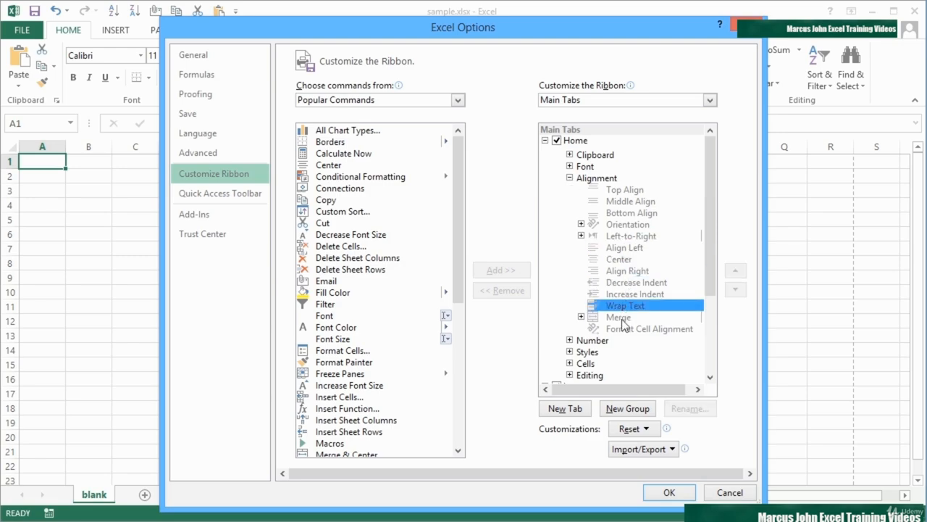
pyautogui.click(622, 318)
pyautogui.click(622, 328)
pyautogui.click(620, 307)
pyautogui.click(618, 294)
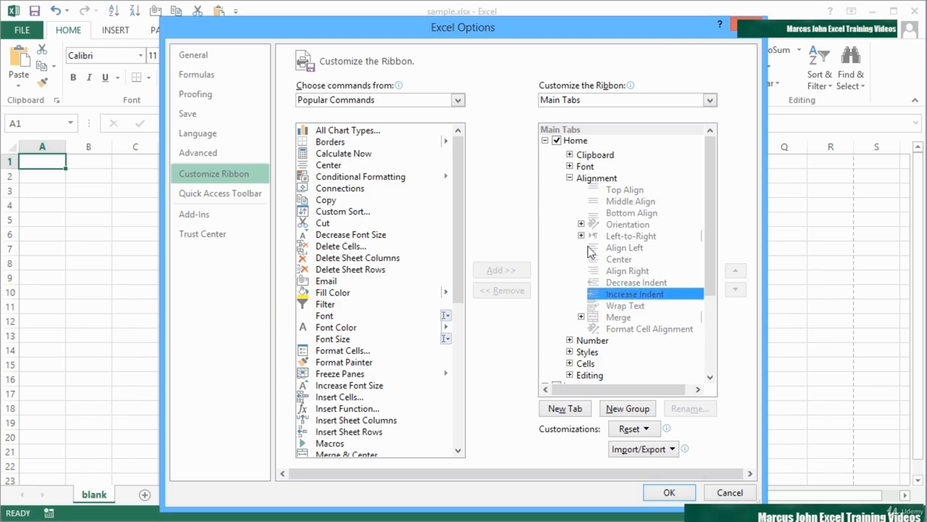
pyautogui.click(569, 178)
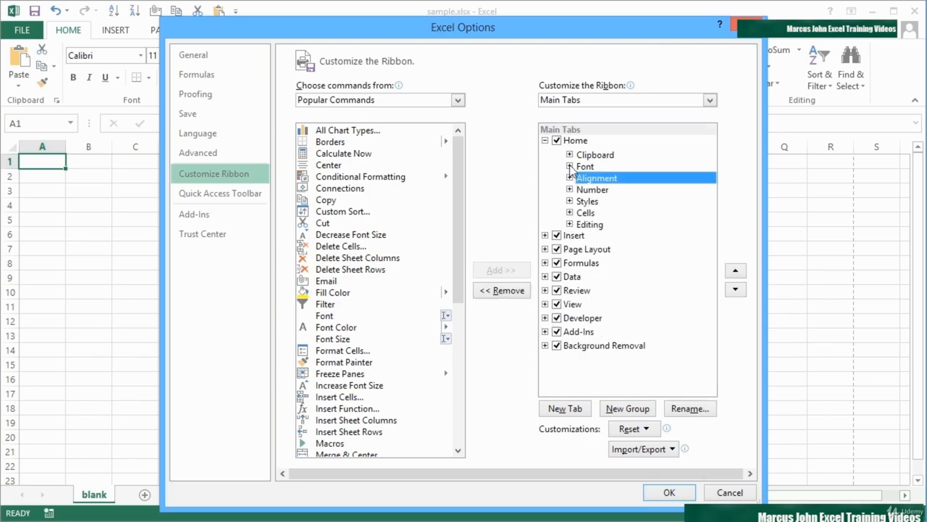
pyautogui.click(569, 166)
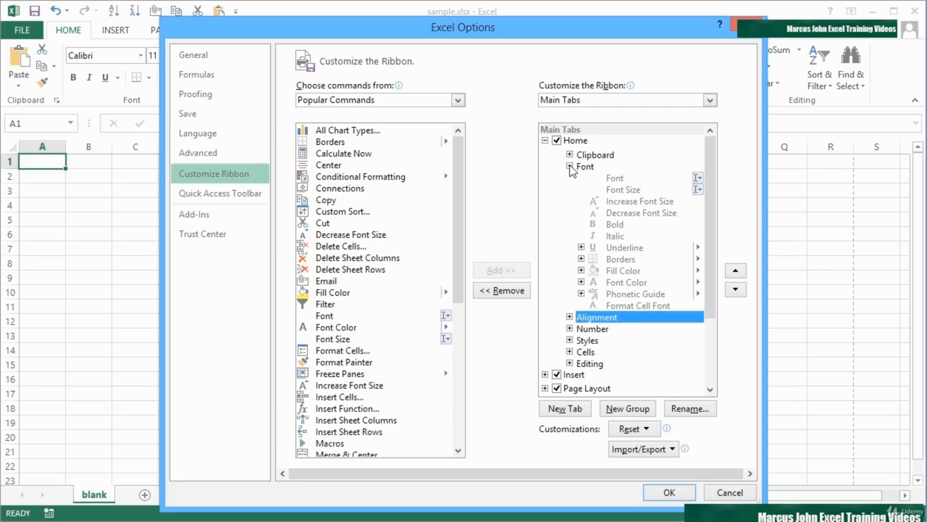
pyautogui.click(569, 167)
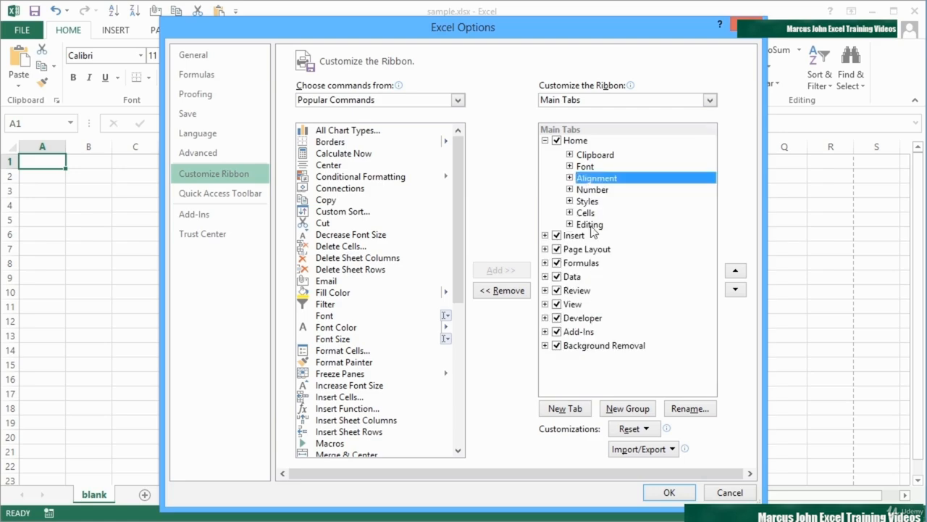
pyautogui.click(544, 140)
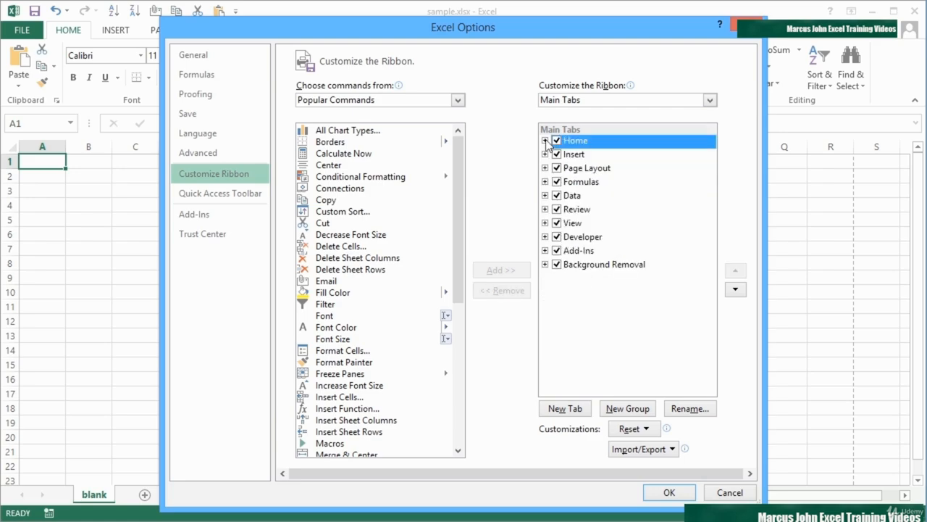
# - Create a new custom ribbon tab after Home and rename it "Guys Commands"
pyautogui.click(566, 409)
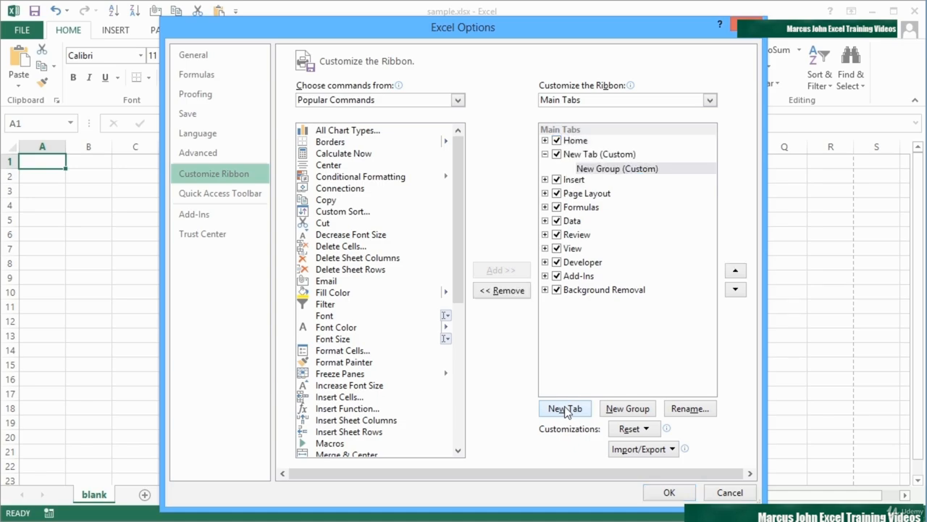
pyautogui.click(592, 156)
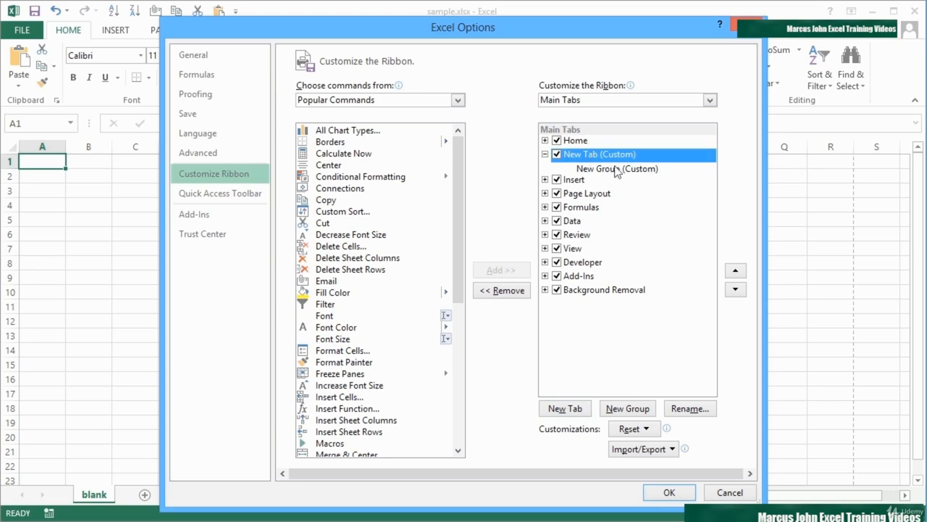
pyautogui.click(690, 409)
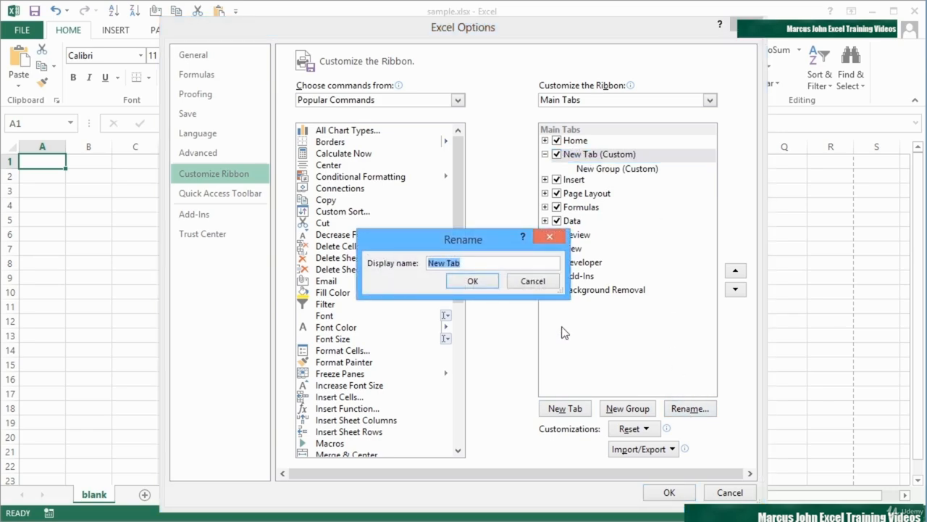
pyautogui.write('Guys Commands')
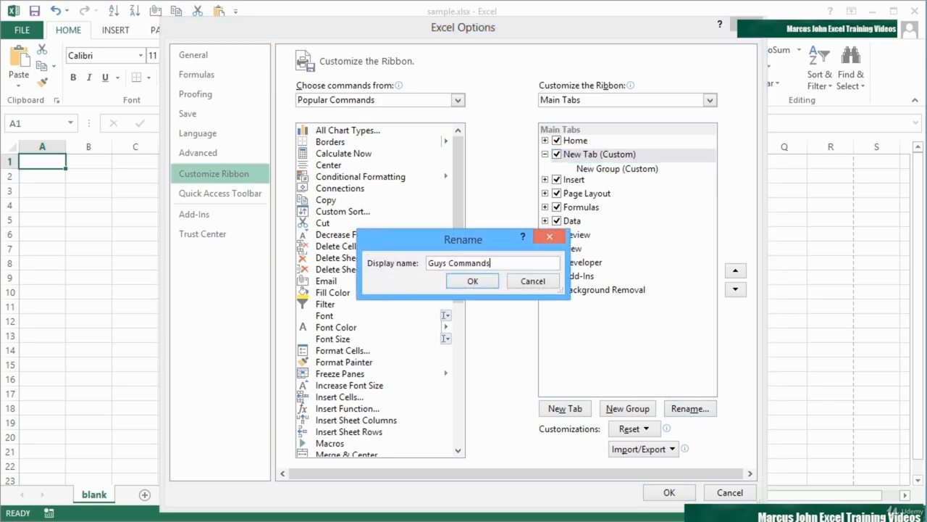
pyautogui.click(491, 281)
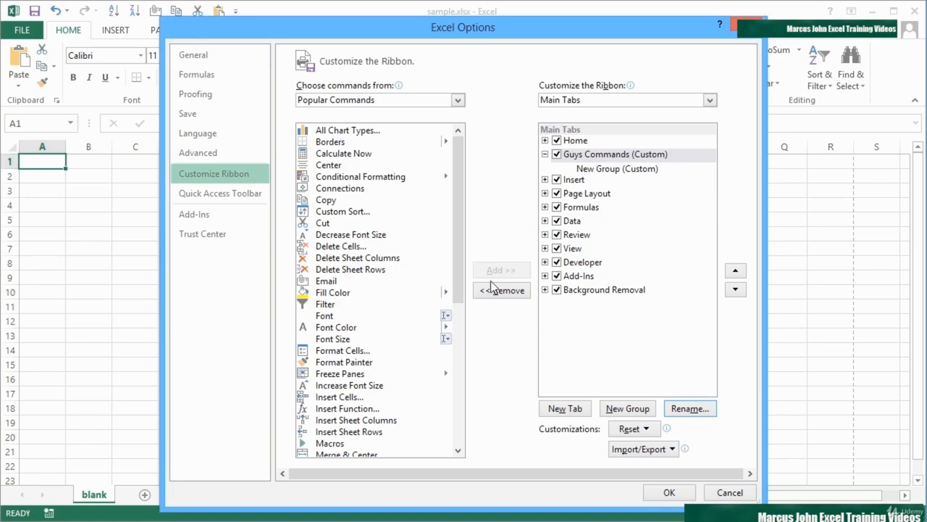
# - Rename the custom group under Guys Commands as "Group 1"
pyautogui.click(606, 170)
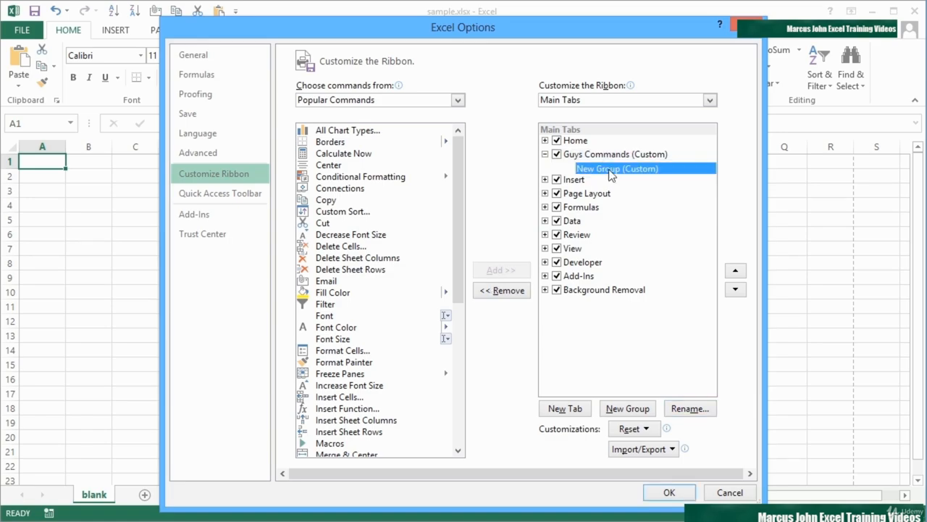
pyautogui.click(688, 411)
pyautogui.click(484, 344)
pyautogui.moveTo(495, 344); pyautogui.dragTo(421, 338)
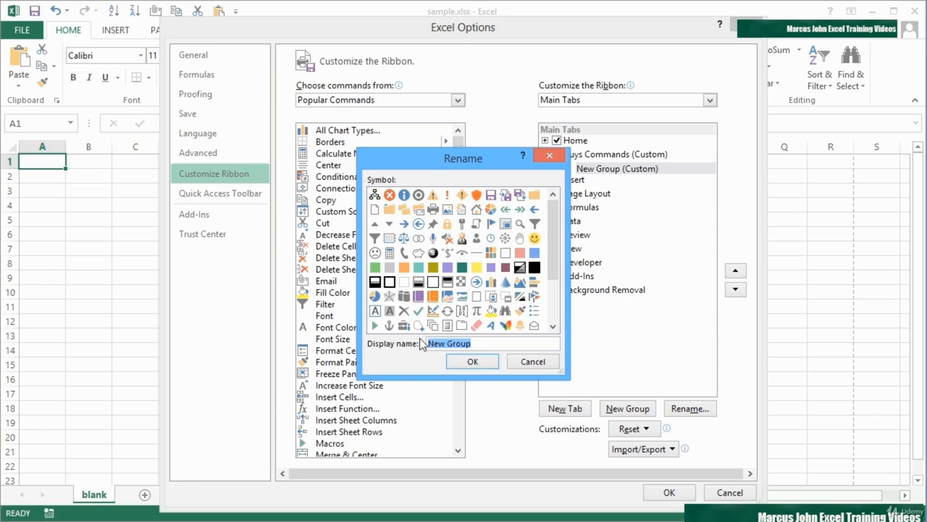
pyautogui.write('Gr')
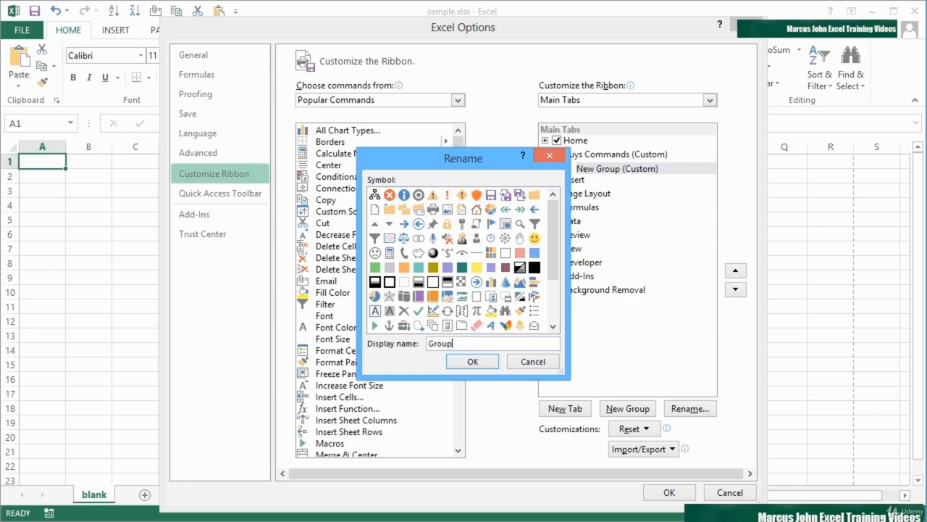
pyautogui.click(471, 361)
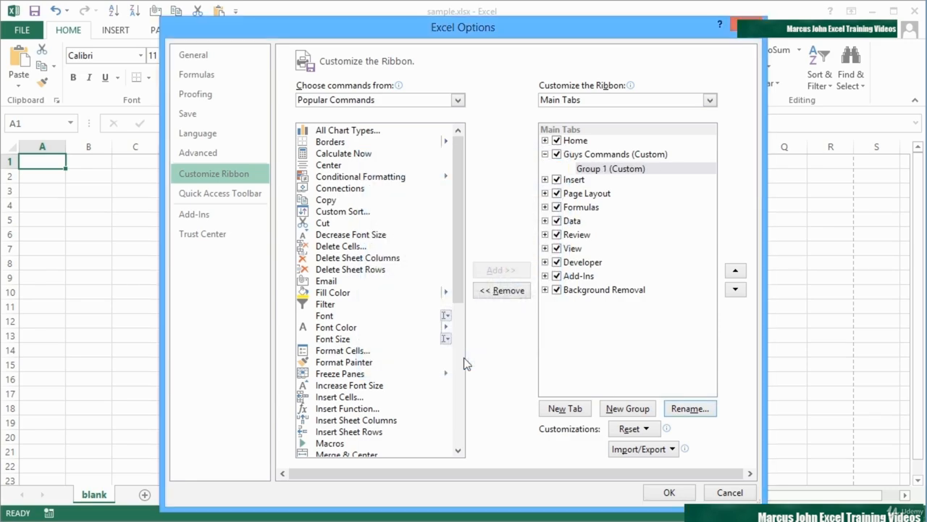
# - Add a second custom group to the Guys Commands tab and name it "Group 2"
pyautogui.click(625, 407)
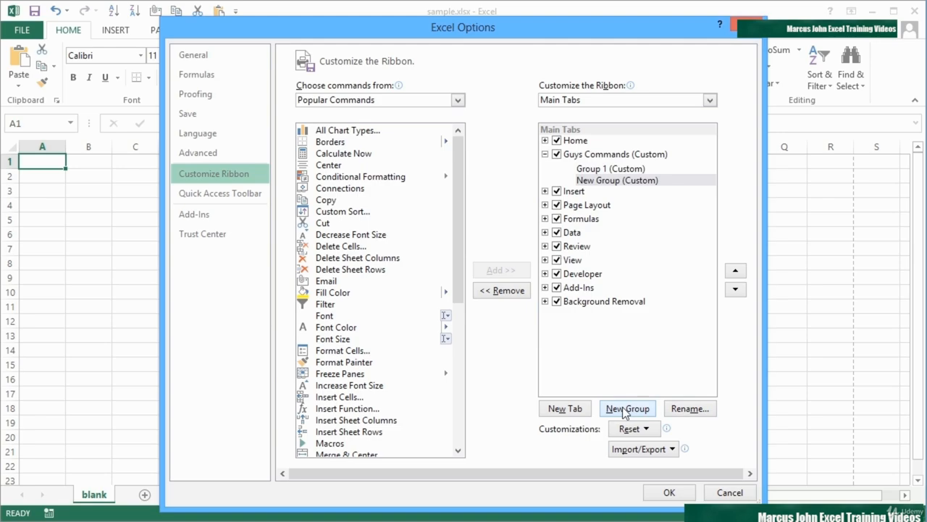
pyautogui.click(676, 410)
pyautogui.write('Group 2')
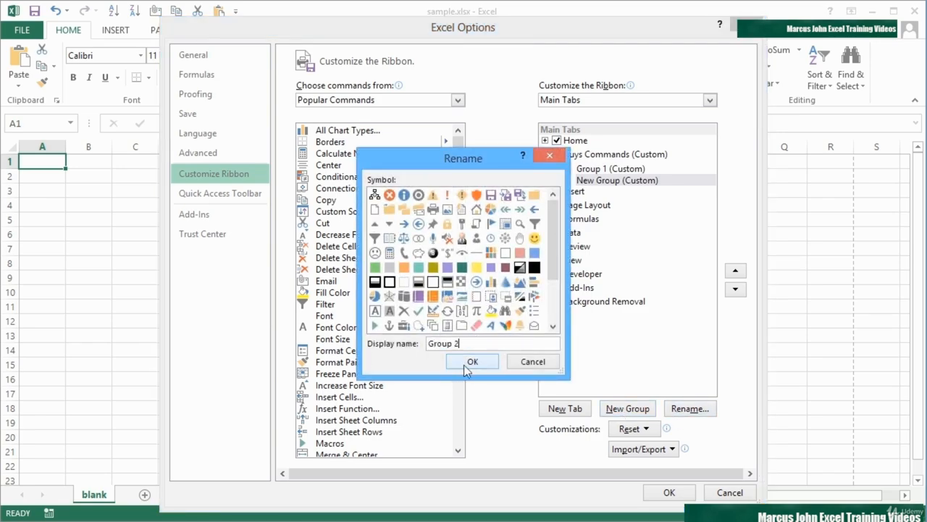
pyautogui.click(465, 366)
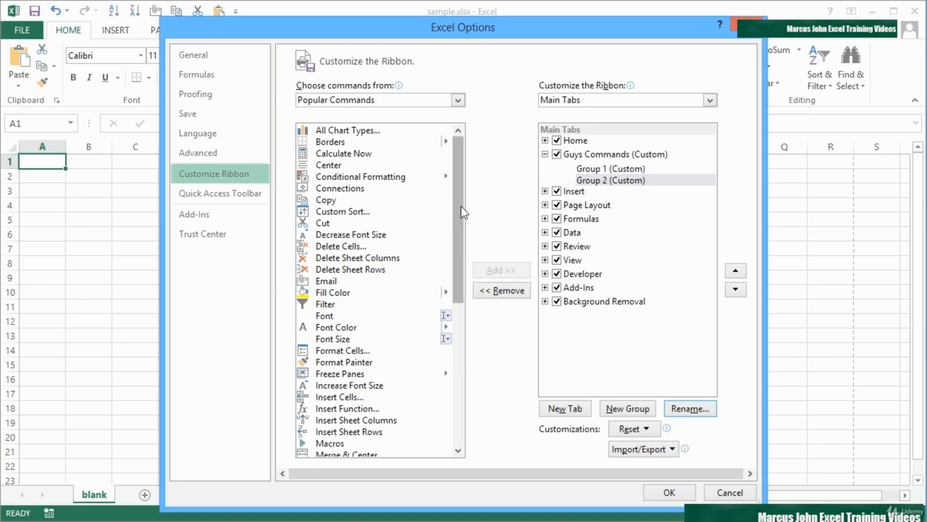
# - Add the popular commands Email and Center to Group 1, with Center first, and Delete Cells to Group 2
pyautogui.moveTo(332, 282); pyautogui.dragTo(595, 175)
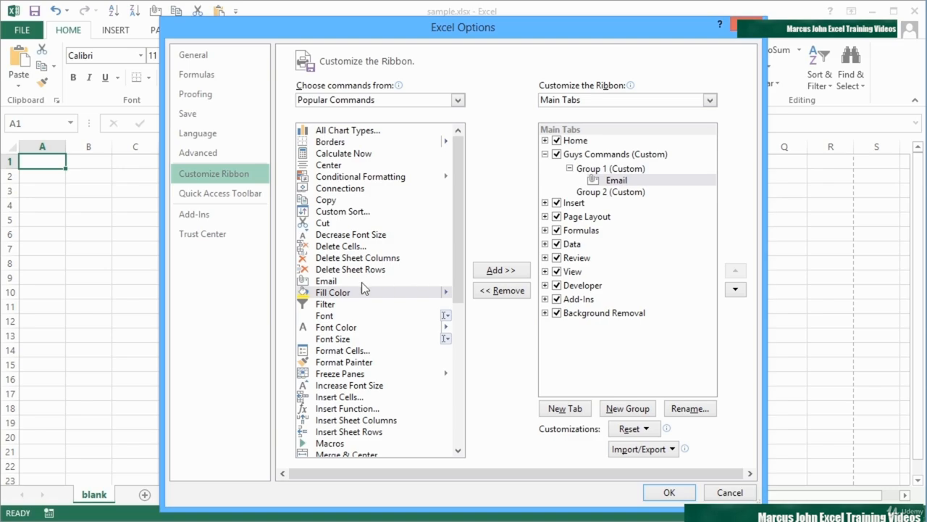
pyautogui.moveTo(347, 246); pyautogui.dragTo(591, 196)
pyautogui.moveTo(330, 165); pyautogui.dragTo(583, 181)
# - Add Insert Sheet Columns and Insert Sheet Rows to Group 1 between Center and Email, and apply the ribbon changes
pyautogui.moveTo(459, 238); pyautogui.dragTo(458, 322)
pyautogui.moveTo(391, 253); pyautogui.dragTo(618, 186)
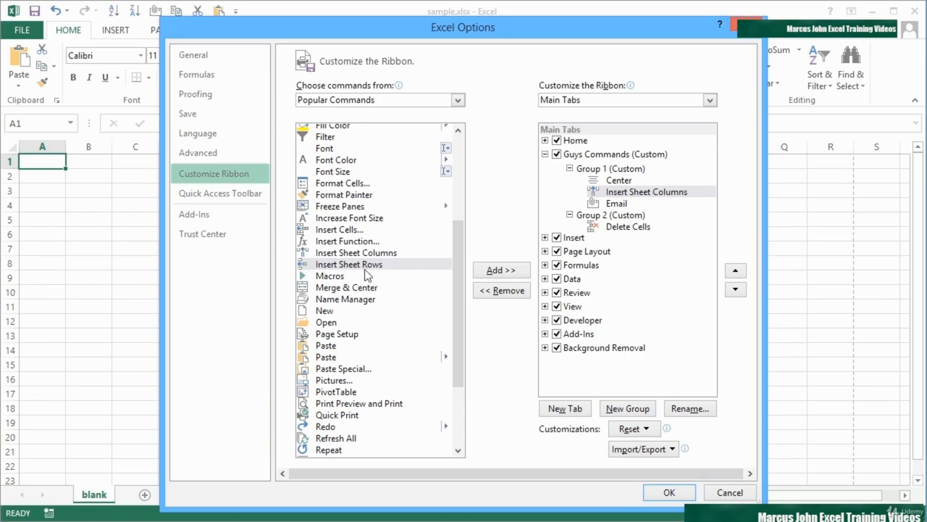
pyautogui.moveTo(365, 265); pyautogui.dragTo(608, 192)
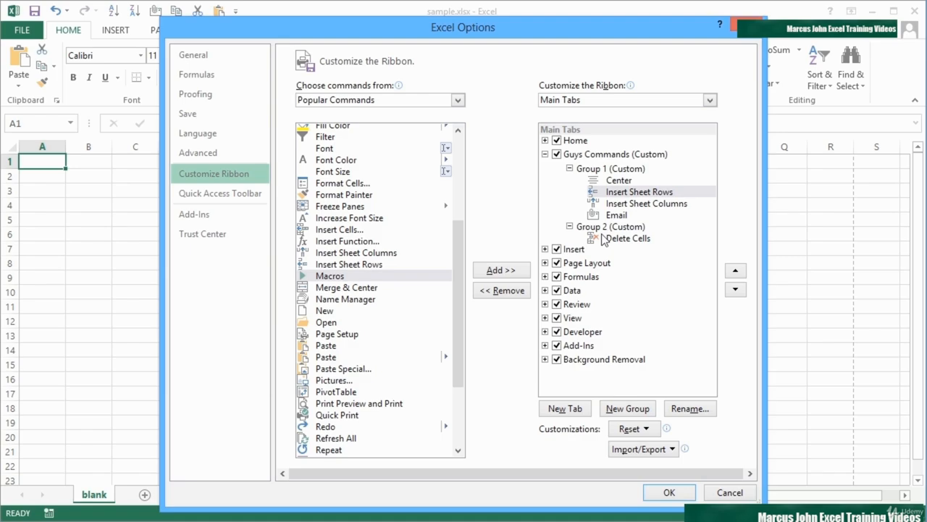
pyautogui.click(669, 492)
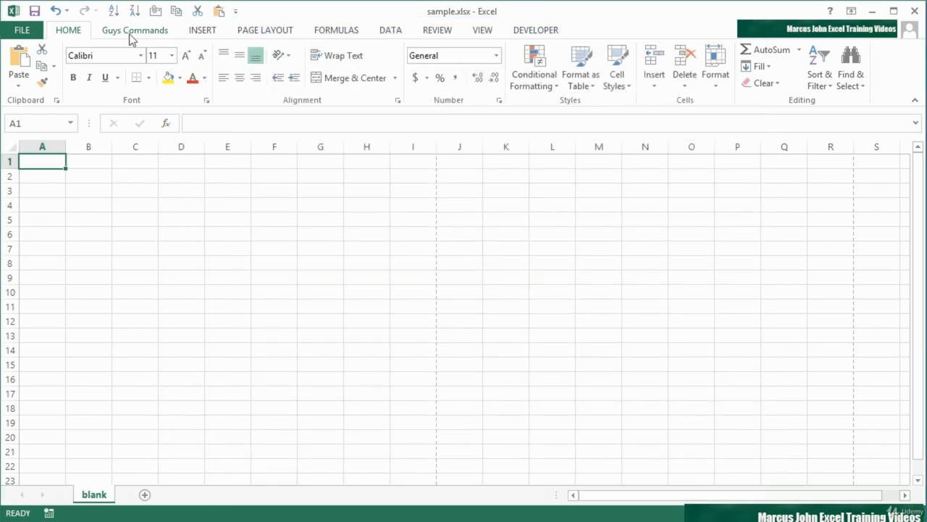
# - Examine the groups and commands on the Guys Commands ribbon tab and compare them with the Home tab
pyautogui.click(129, 33)
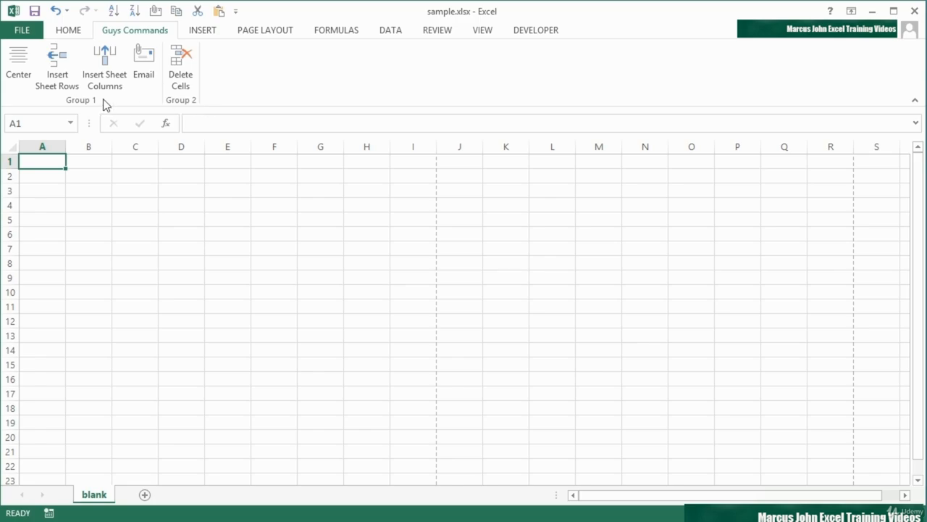
pyautogui.click(77, 33)
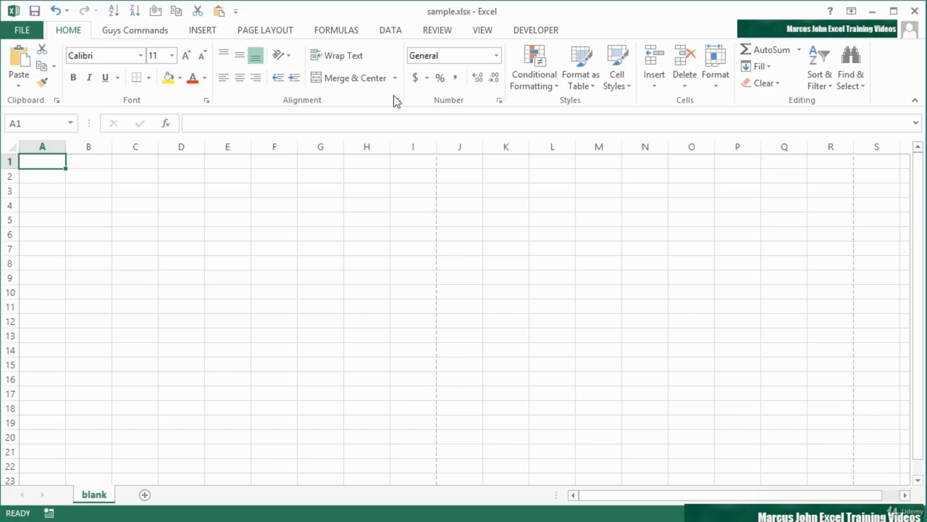
pyautogui.click(134, 31)
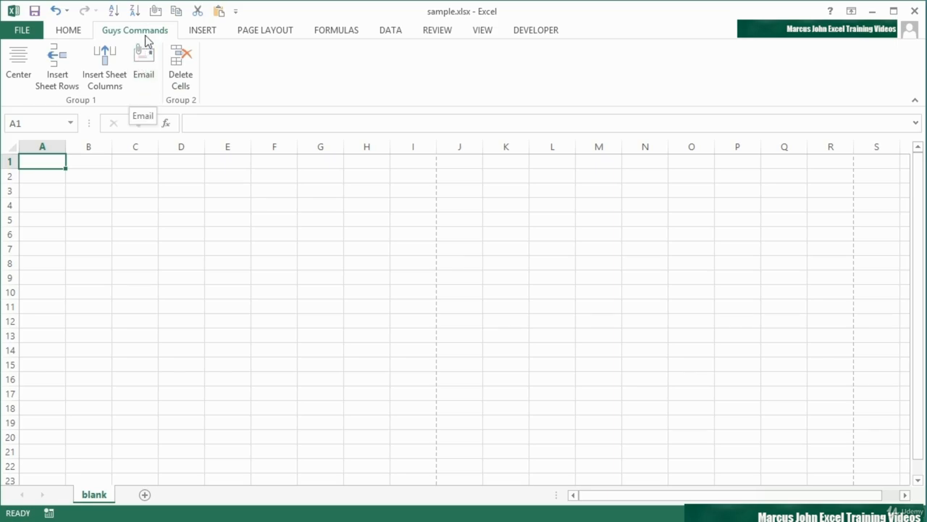
# - Rename the custom Guys Commands ribbon tab in capitals as "GUYS COMMANDS" and apply the change
pyautogui.click(26, 33)
pyautogui.click(49, 357)
pyautogui.click(218, 173)
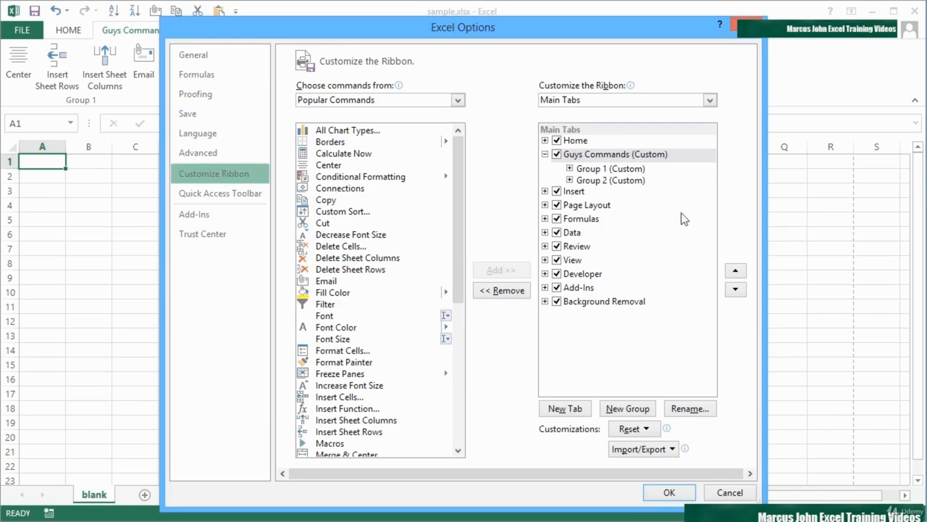
pyautogui.click(609, 158)
pyautogui.click(689, 409)
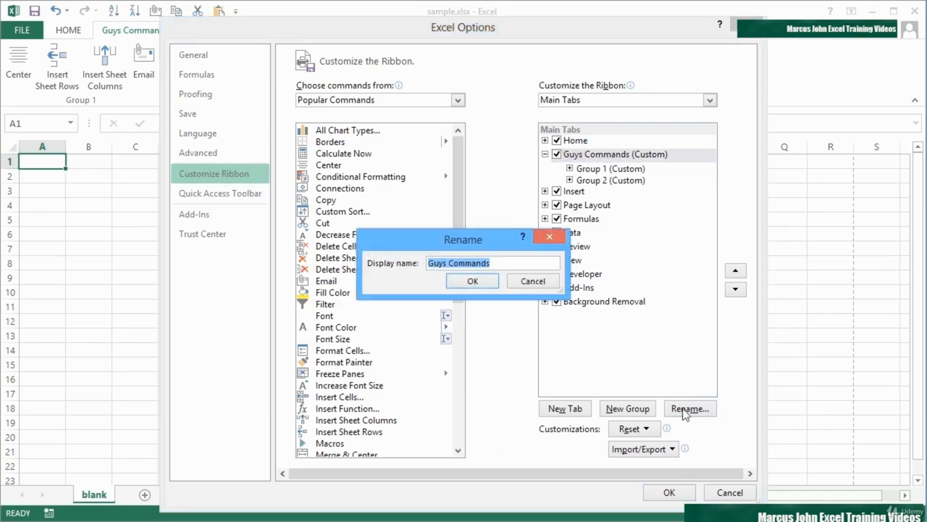
pyautogui.write('GUYS COMMANDS')
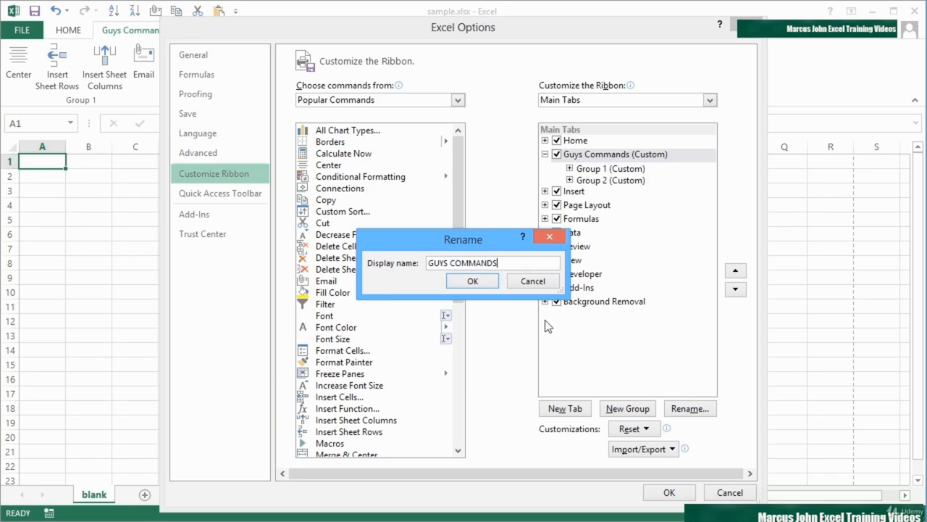
pyautogui.click(489, 281)
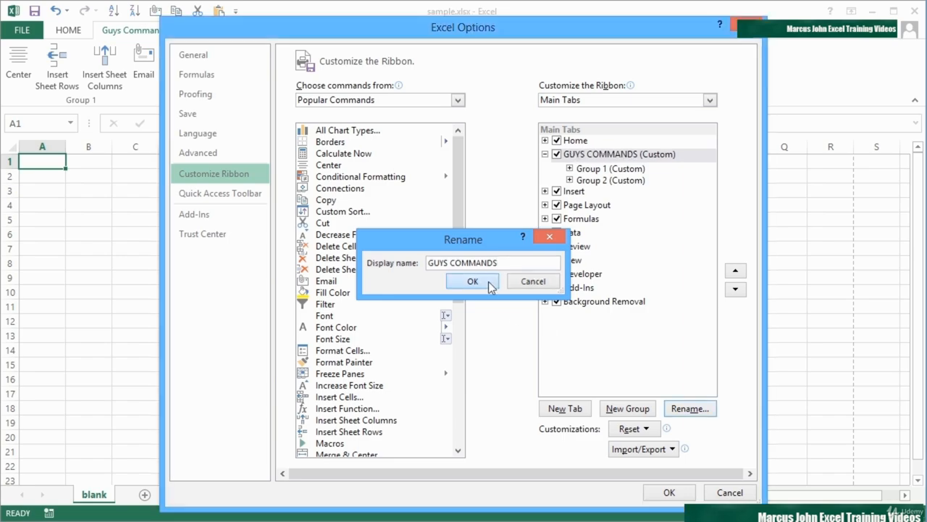
pyautogui.click(669, 493)
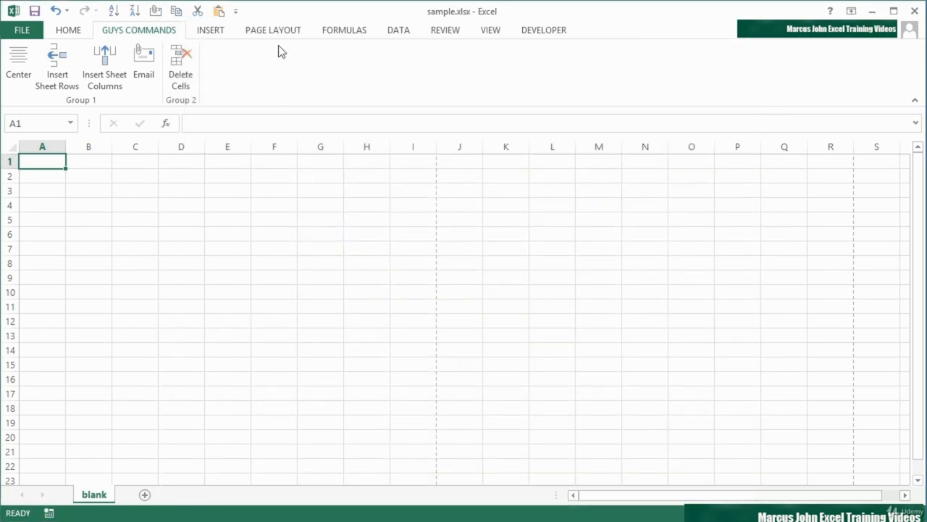